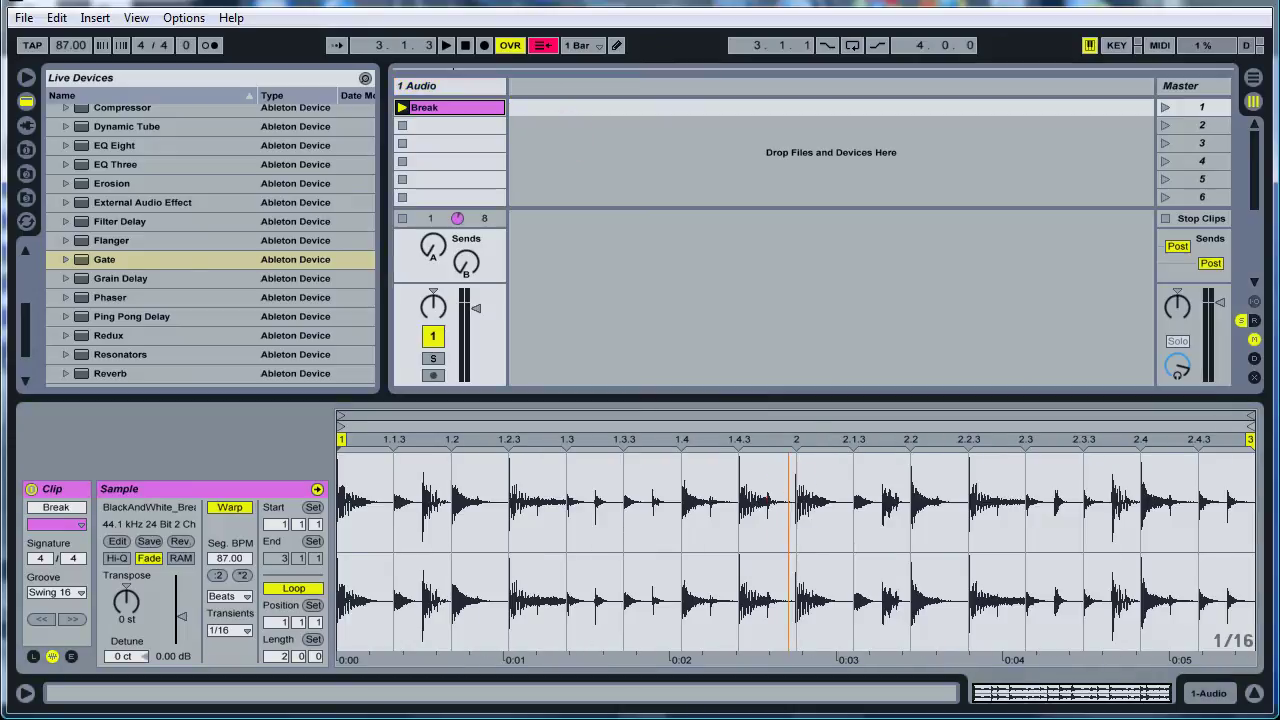
pyautogui.click(790, 491)
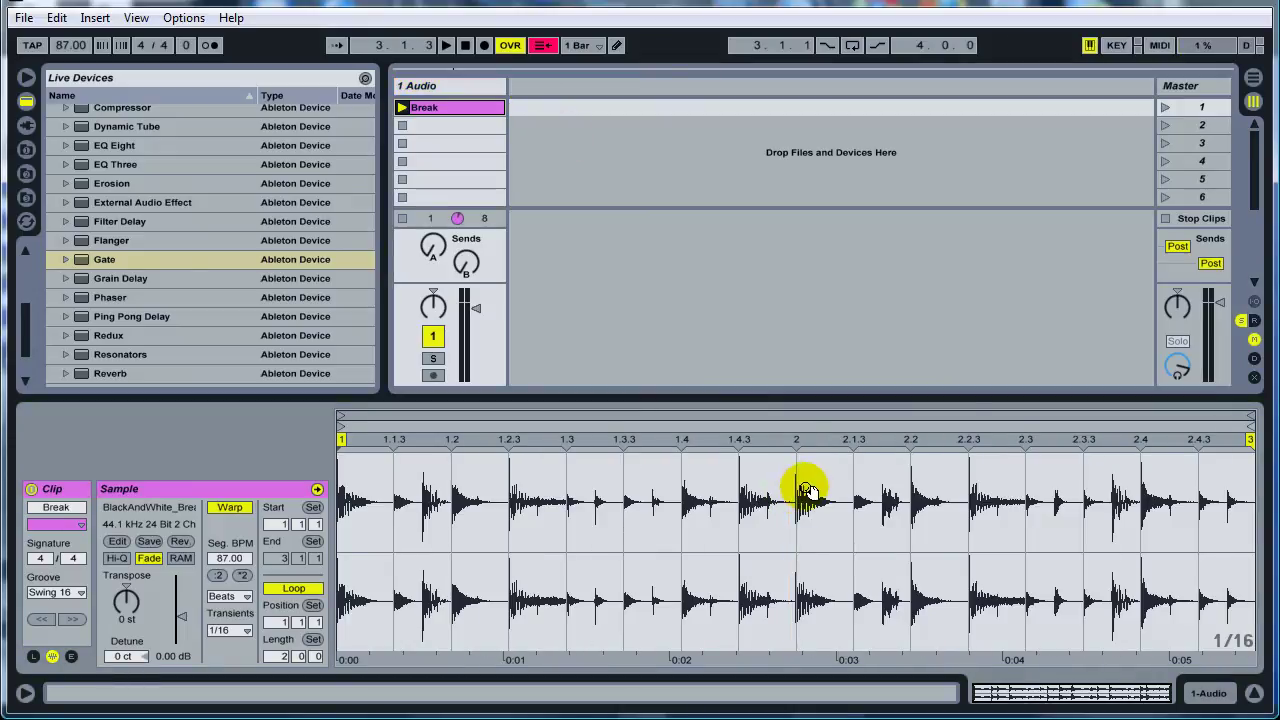
# Set the Break clip's start point near 1.4.3, zooming into the waveform around beat 2.
pyautogui.moveTo(806, 490)
pyautogui.mouseDown()
pyautogui.moveTo(804, 515)
pyautogui.moveTo(800, 474)
pyautogui.mouseUp()
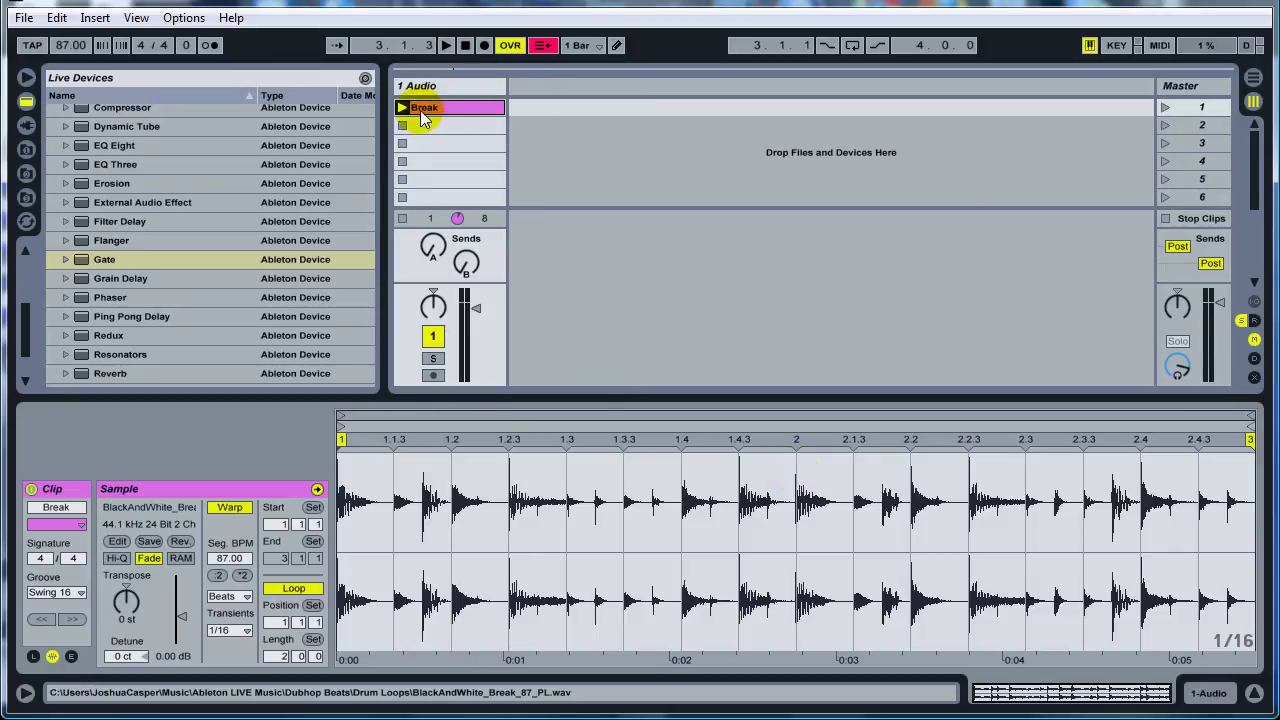
pyautogui.click(743, 503)
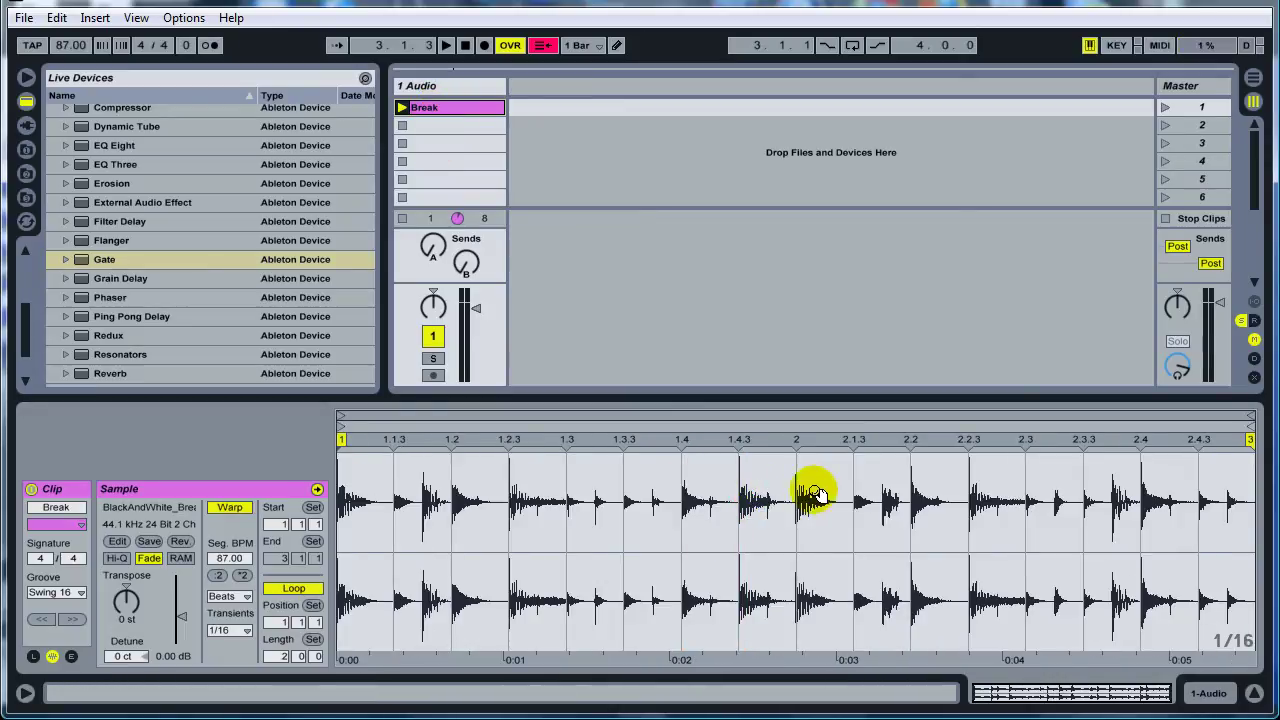
pyautogui.click(119, 259)
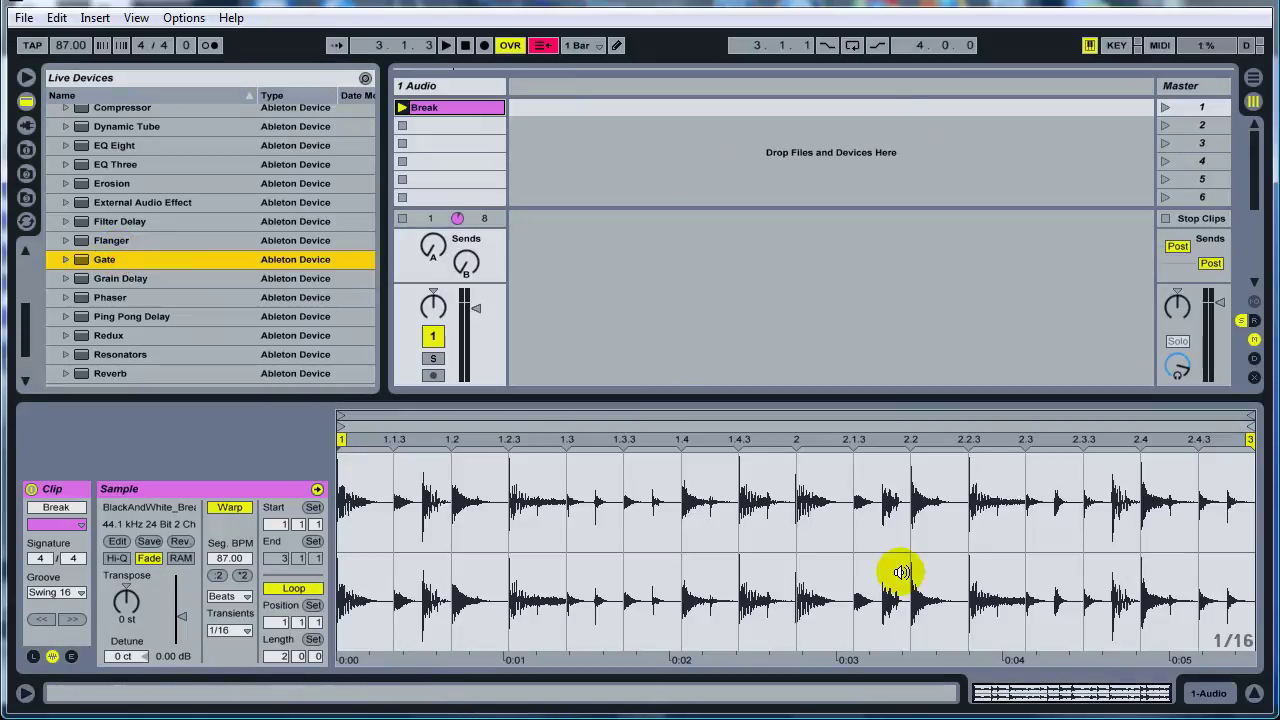
pyautogui.moveTo(800, 494); pyautogui.dragTo(797, 480)
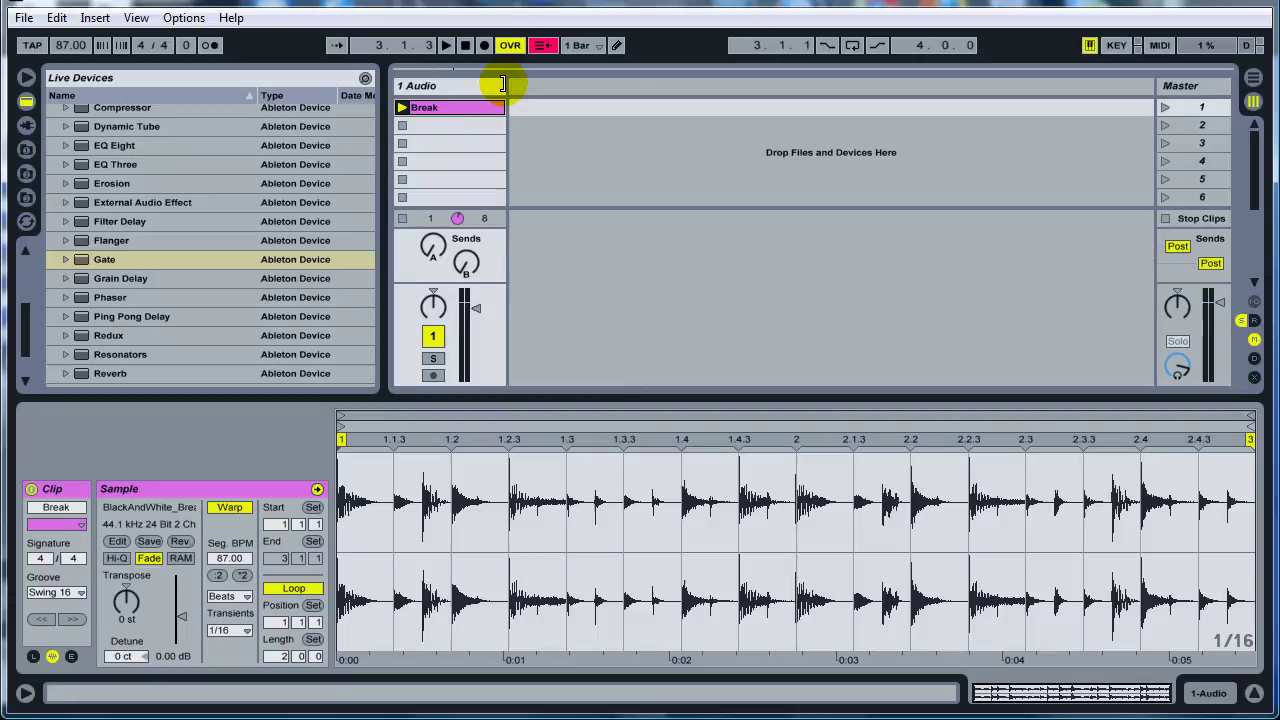
# Select the Break clip, play it, then stop playback.
pyautogui.click(427, 110)
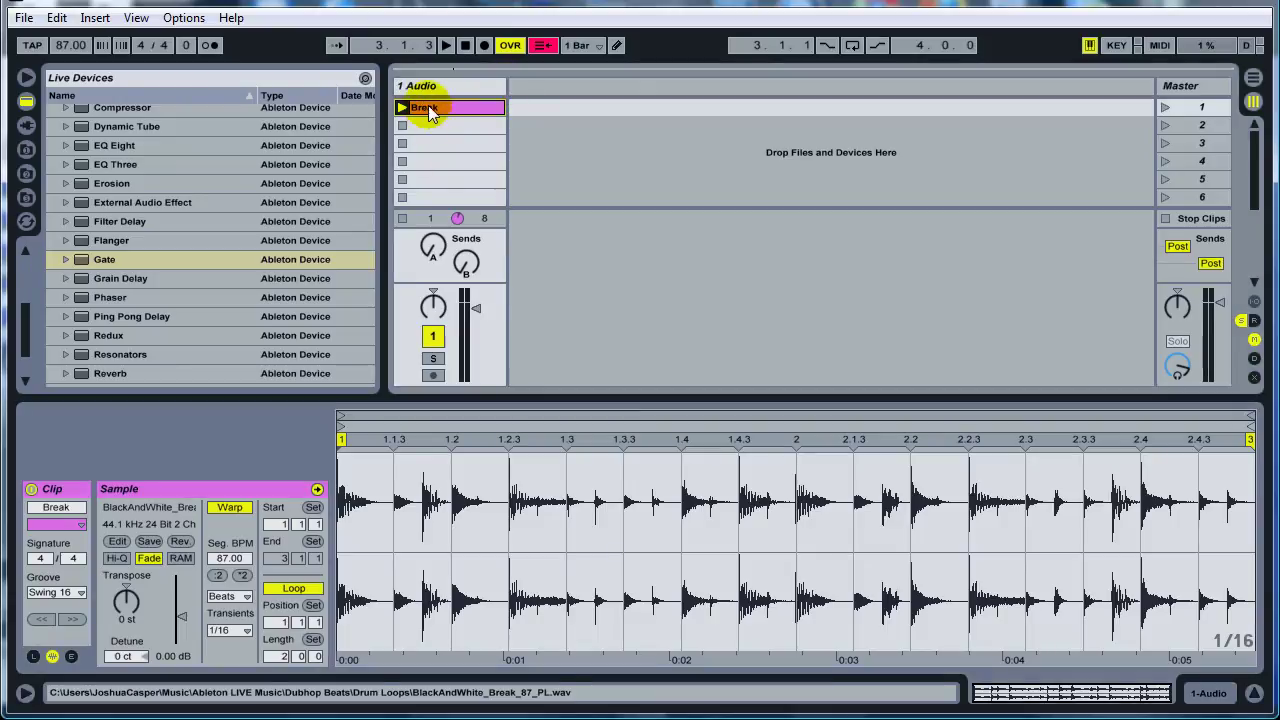
pyautogui.click(450, 110)
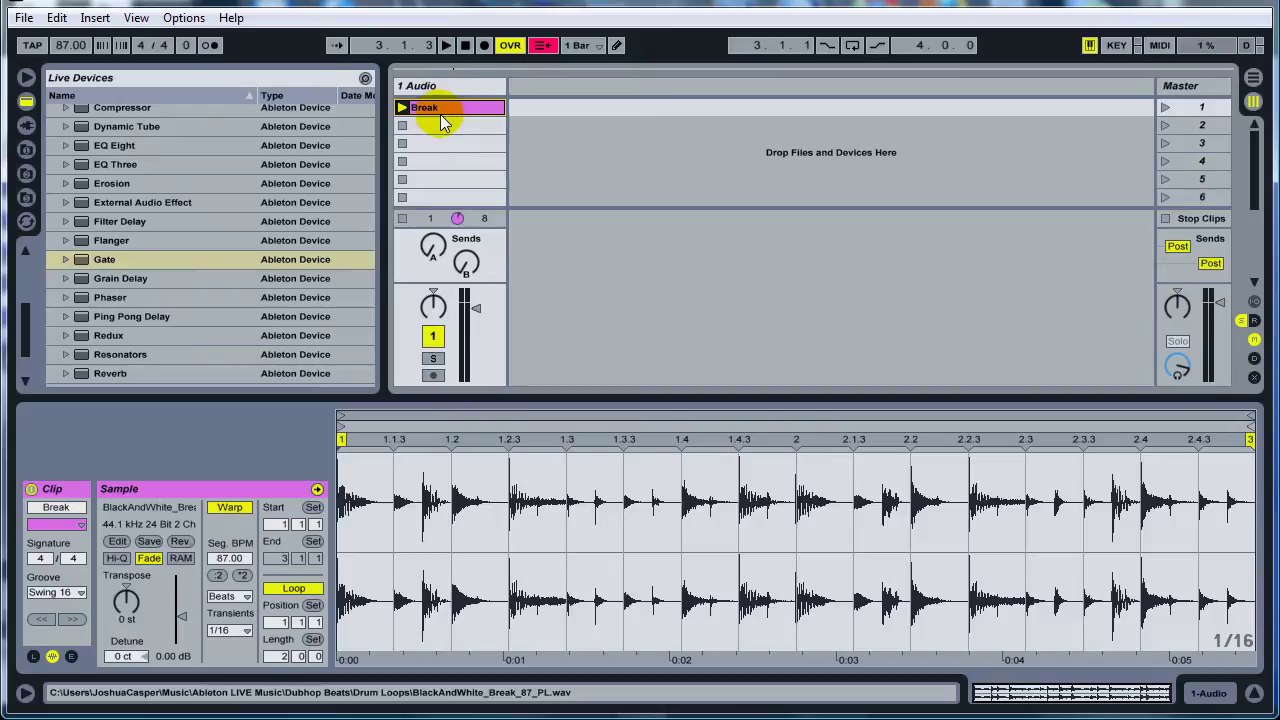
pyautogui.click(401, 108)
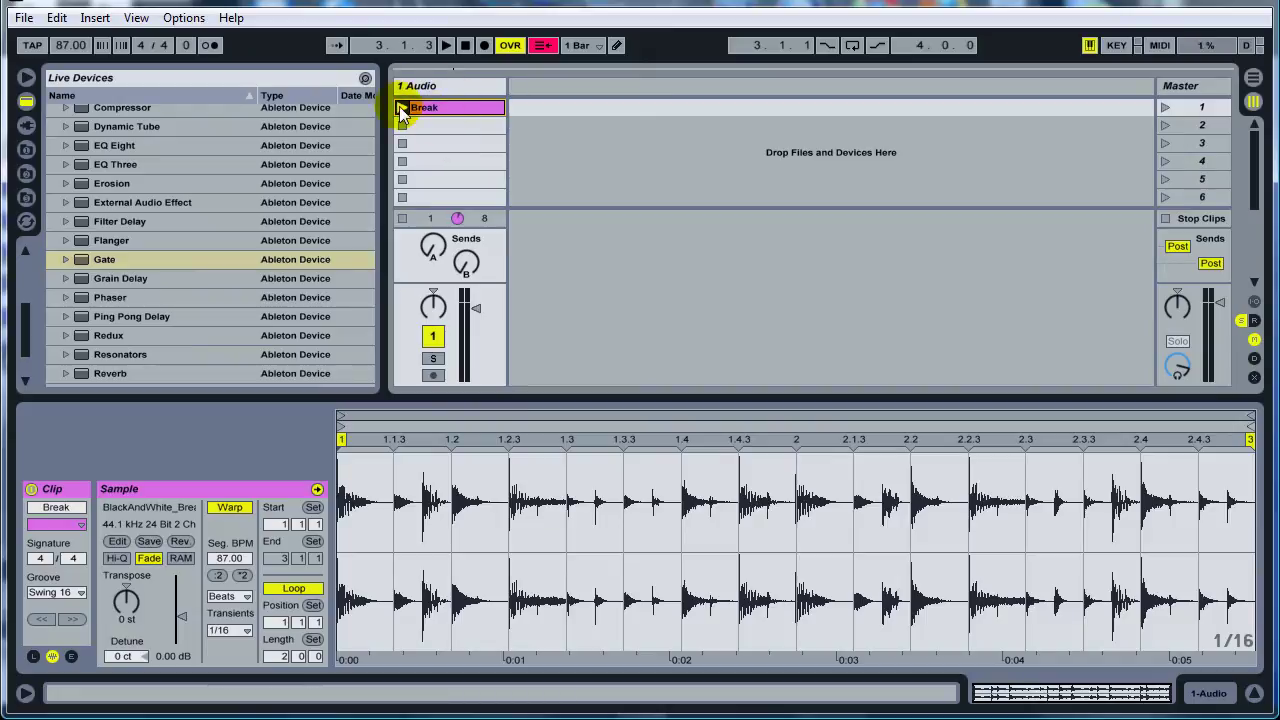
pyautogui.click(401, 108)
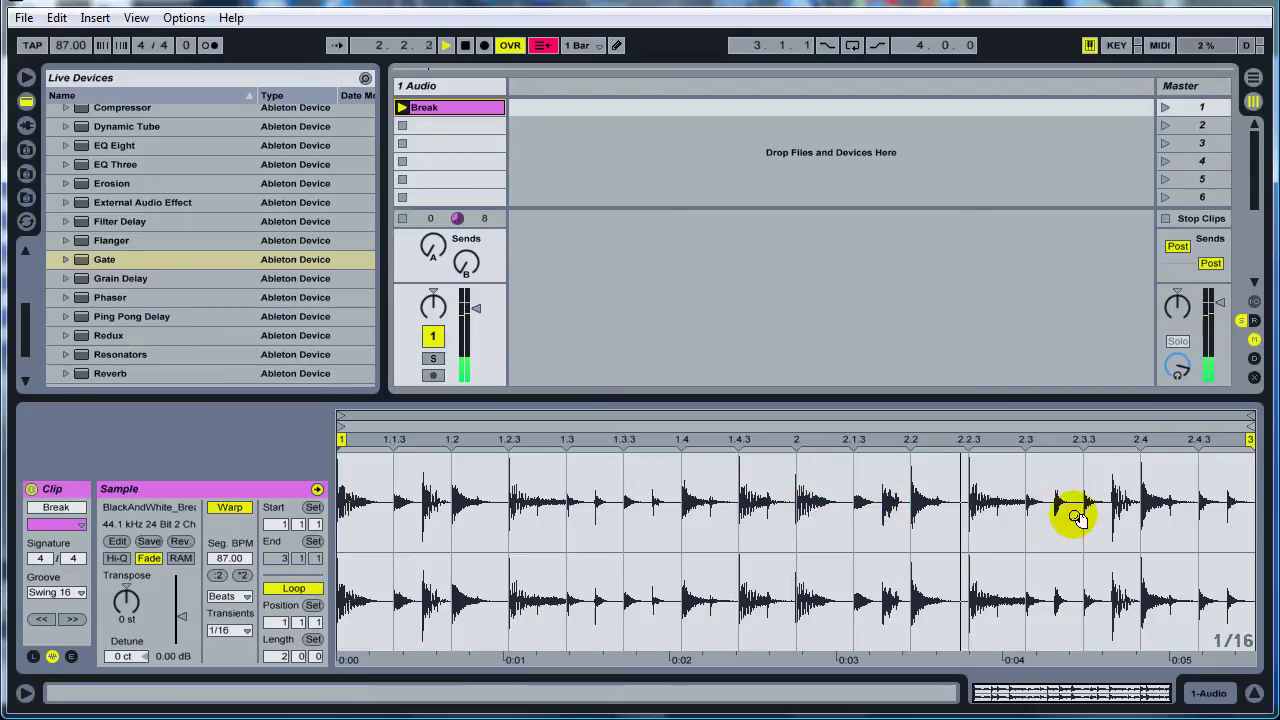
pyautogui.click(465, 46)
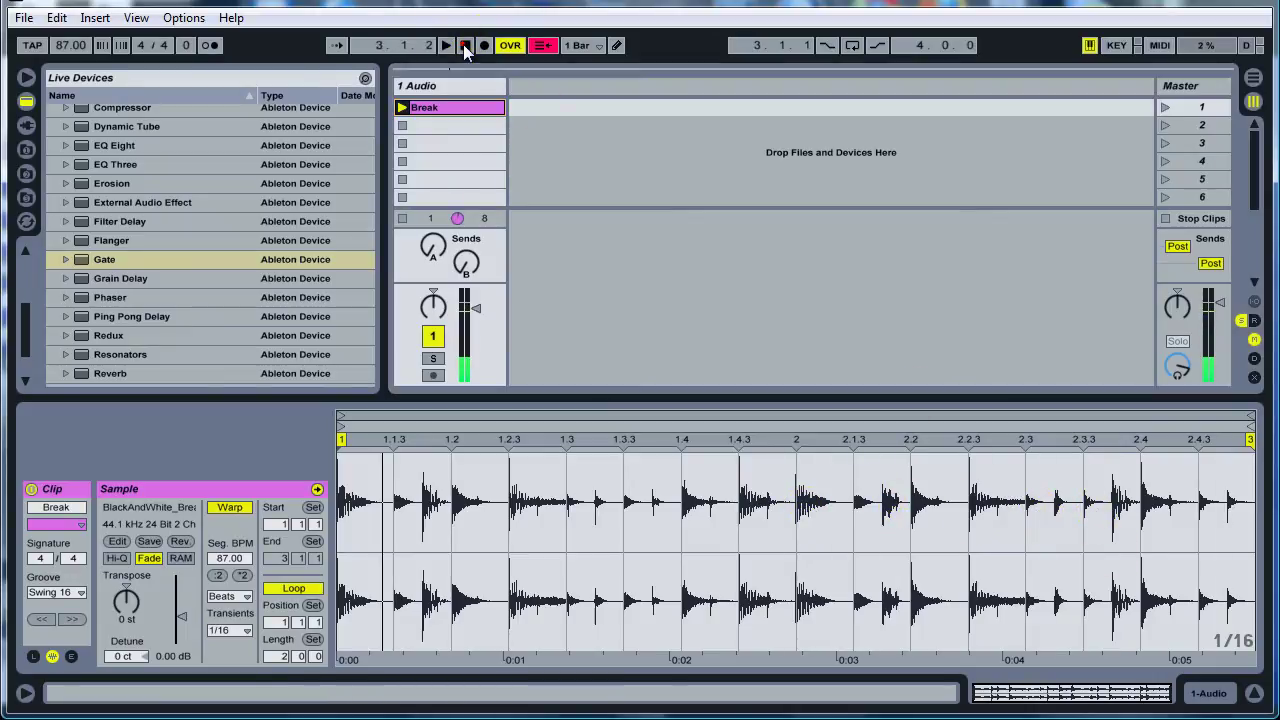
# Create a new MIDI track running the Nexus plug-in instrument.
pyautogui.click(26, 122)
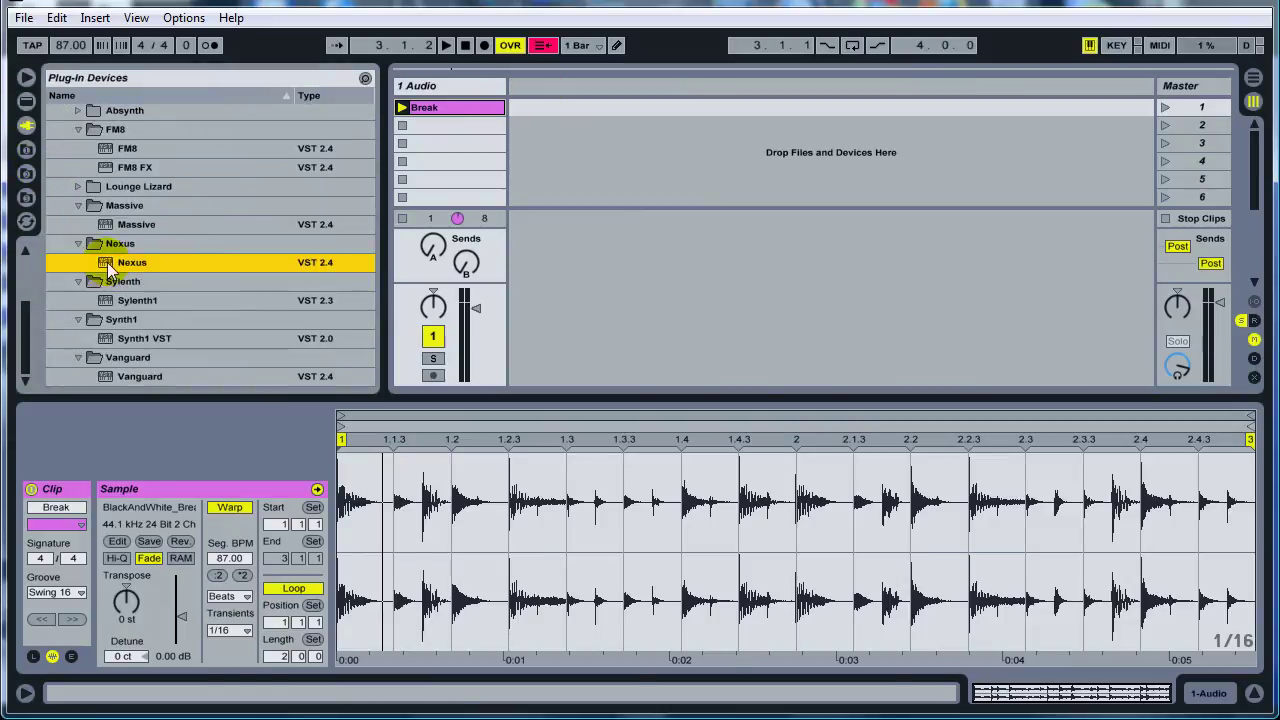
pyautogui.click(491, 85)
pyautogui.moveTo(506, 85); pyautogui.dragTo(487, 85)
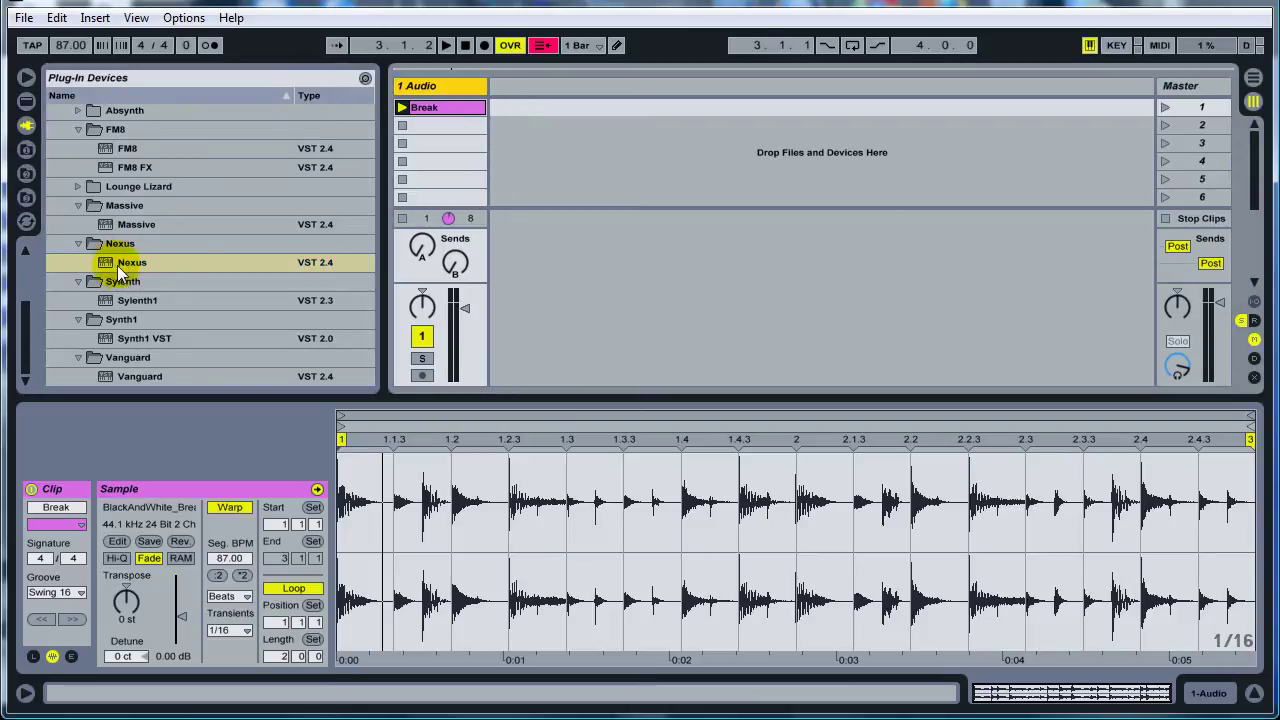
pyautogui.moveTo(113, 265); pyautogui.dragTo(515, 91)
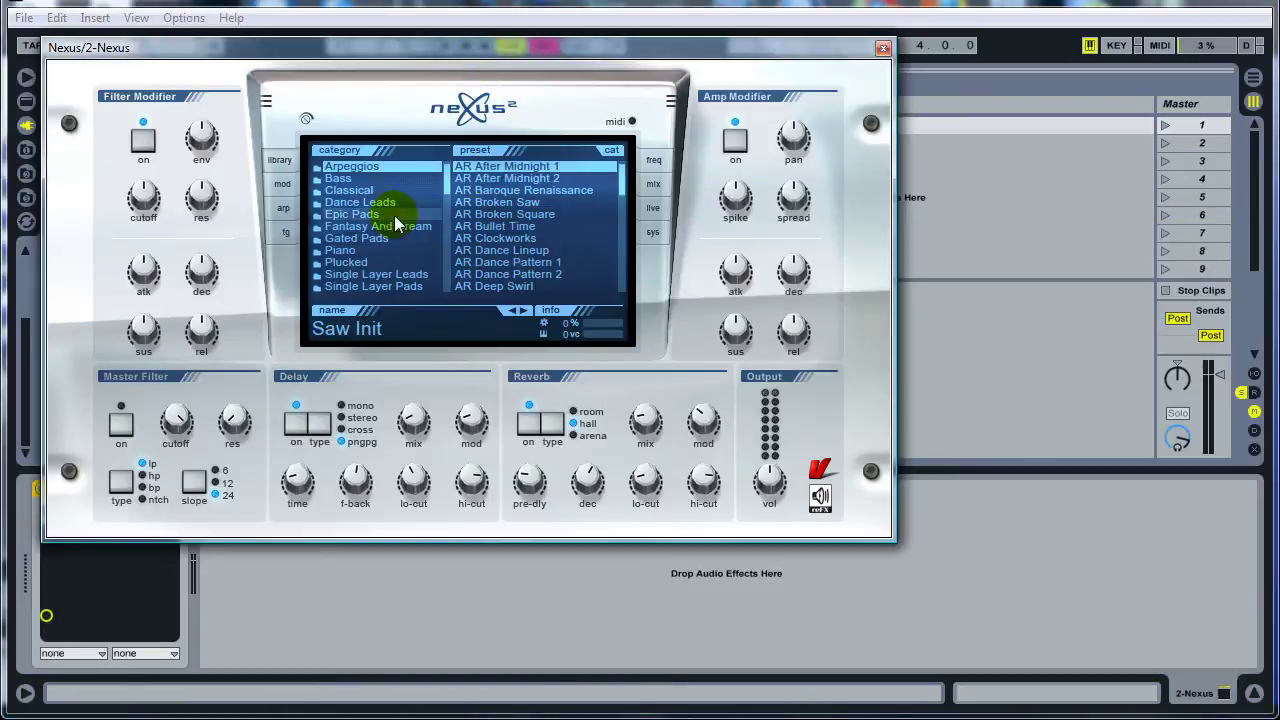
# Load the LD Dance Saw 5 lead preset in Nexus and close its window.
pyautogui.click(341, 203)
pyautogui.scroll(-3, 430, 182)
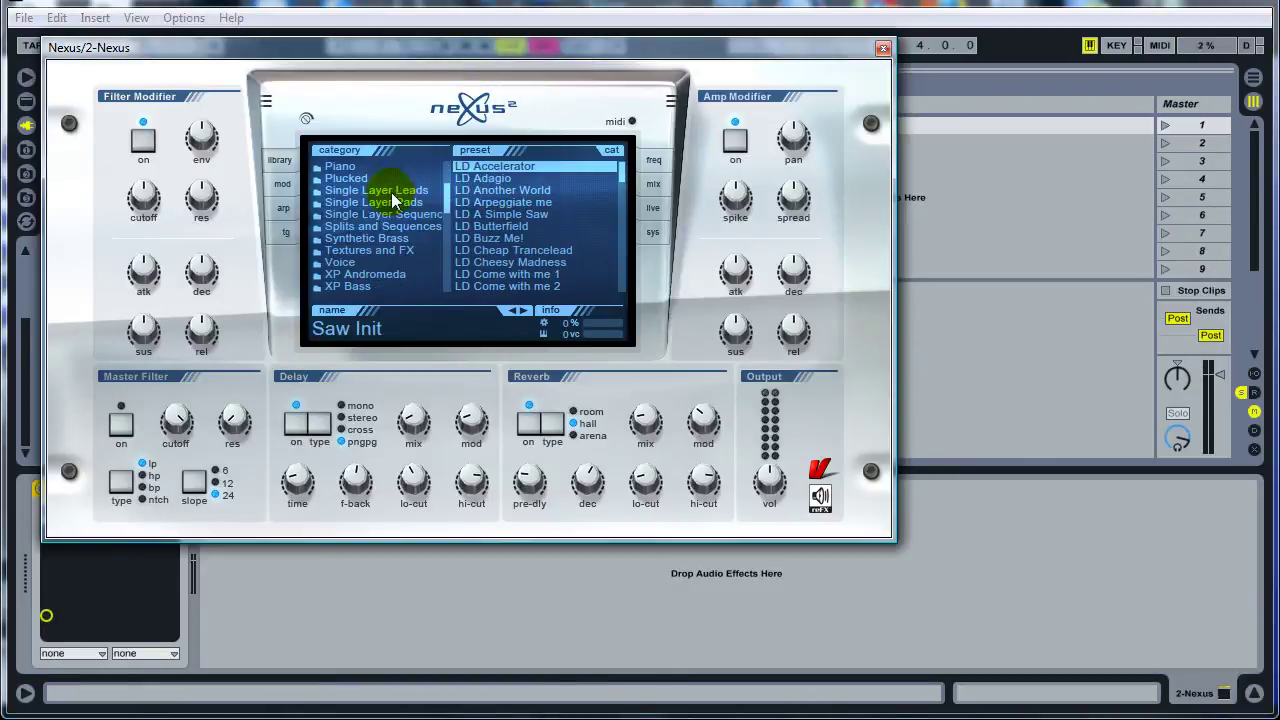
pyautogui.click(389, 182)
pyautogui.click(390, 190)
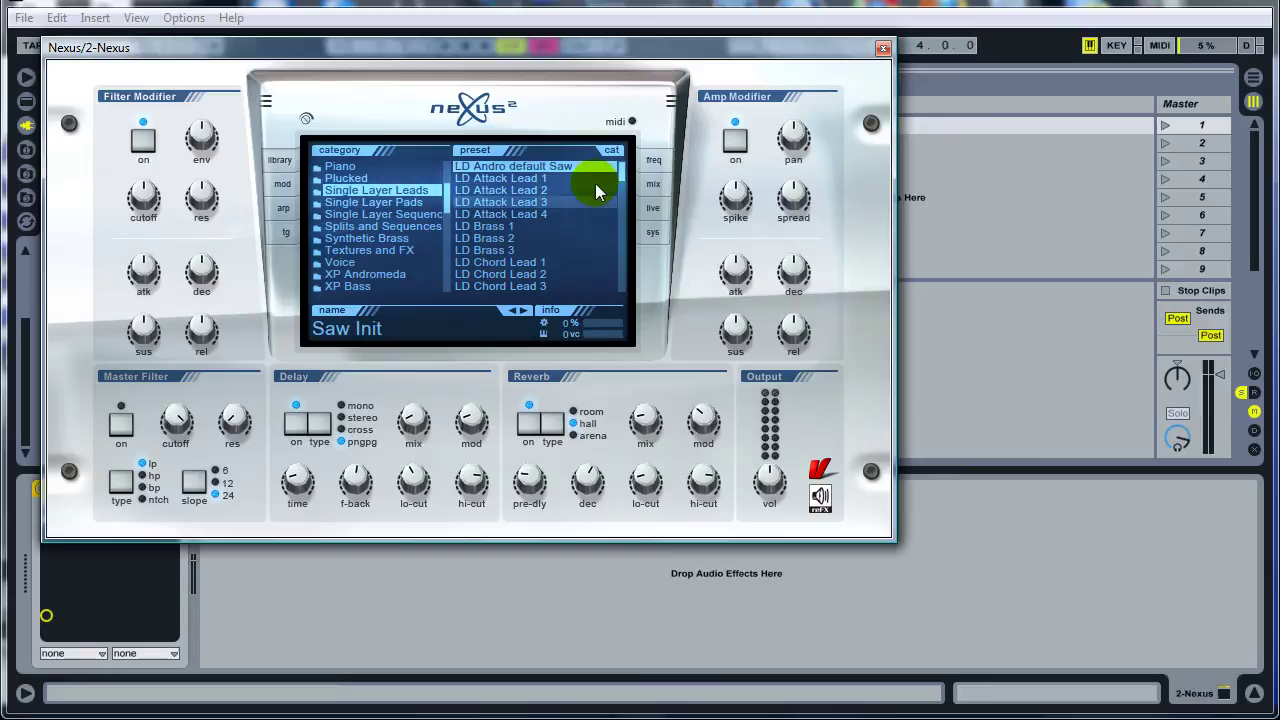
pyautogui.scroll(-5, 616, 173)
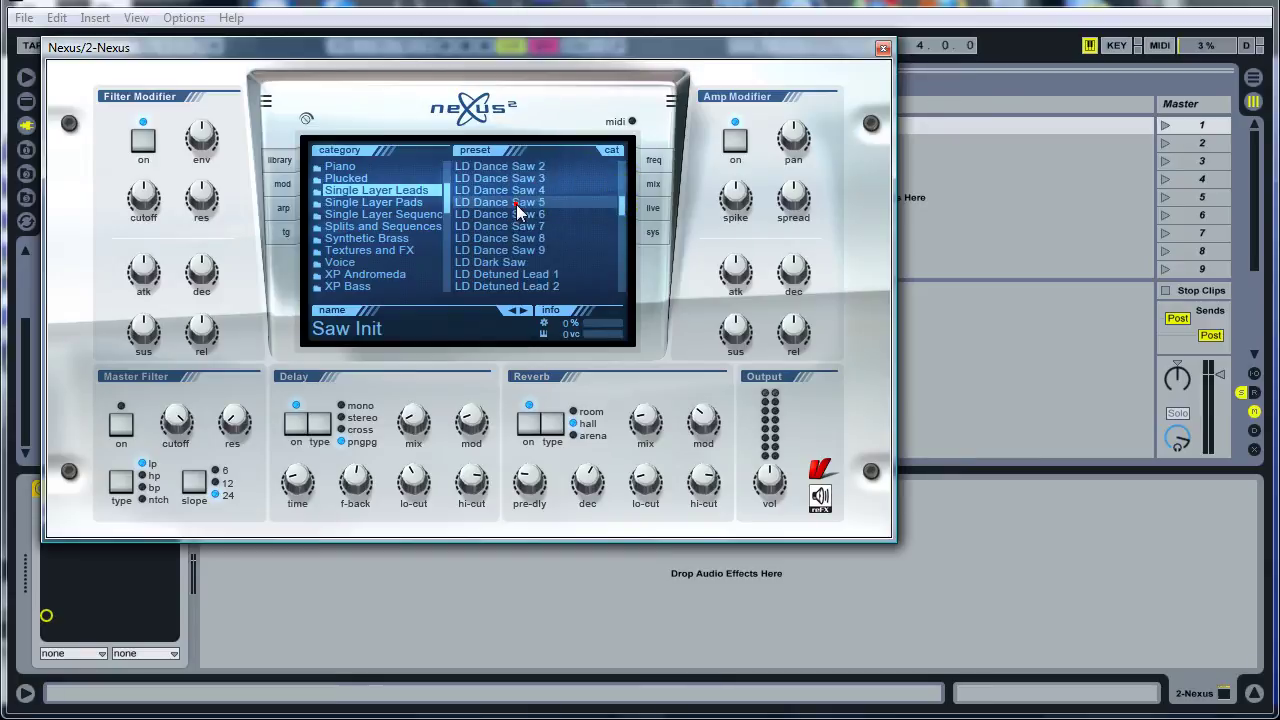
pyautogui.click(515, 203)
pyautogui.doubleClick(470, 204)
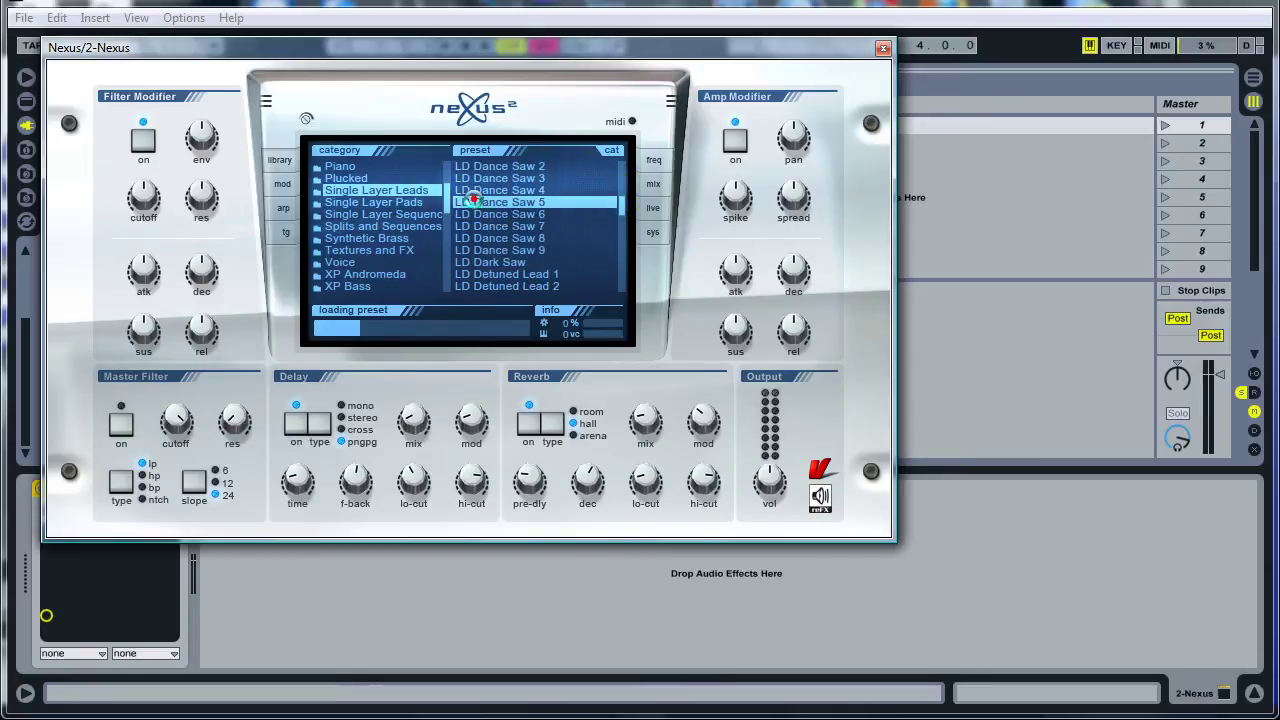
pyautogui.click(882, 48)
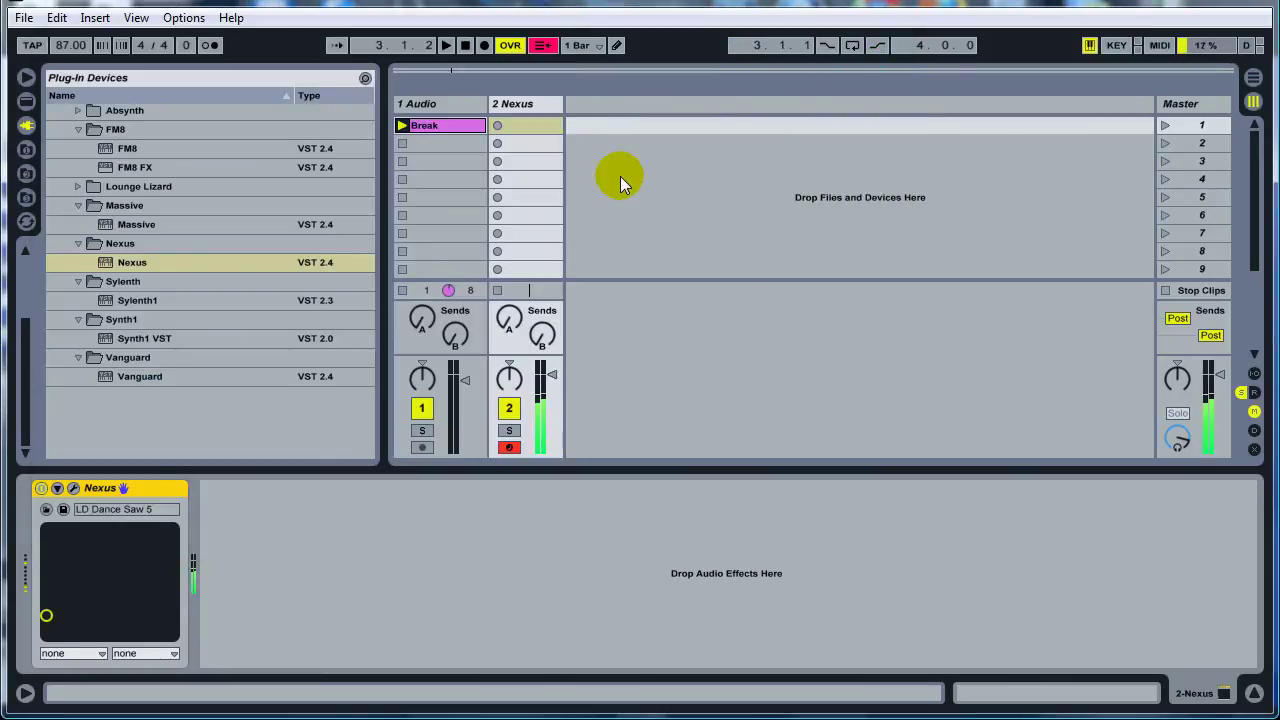
# Create a one-bar Nexus clip with one note stretched across the whole bar, then audition it.
pyautogui.doubleClick(525, 126)
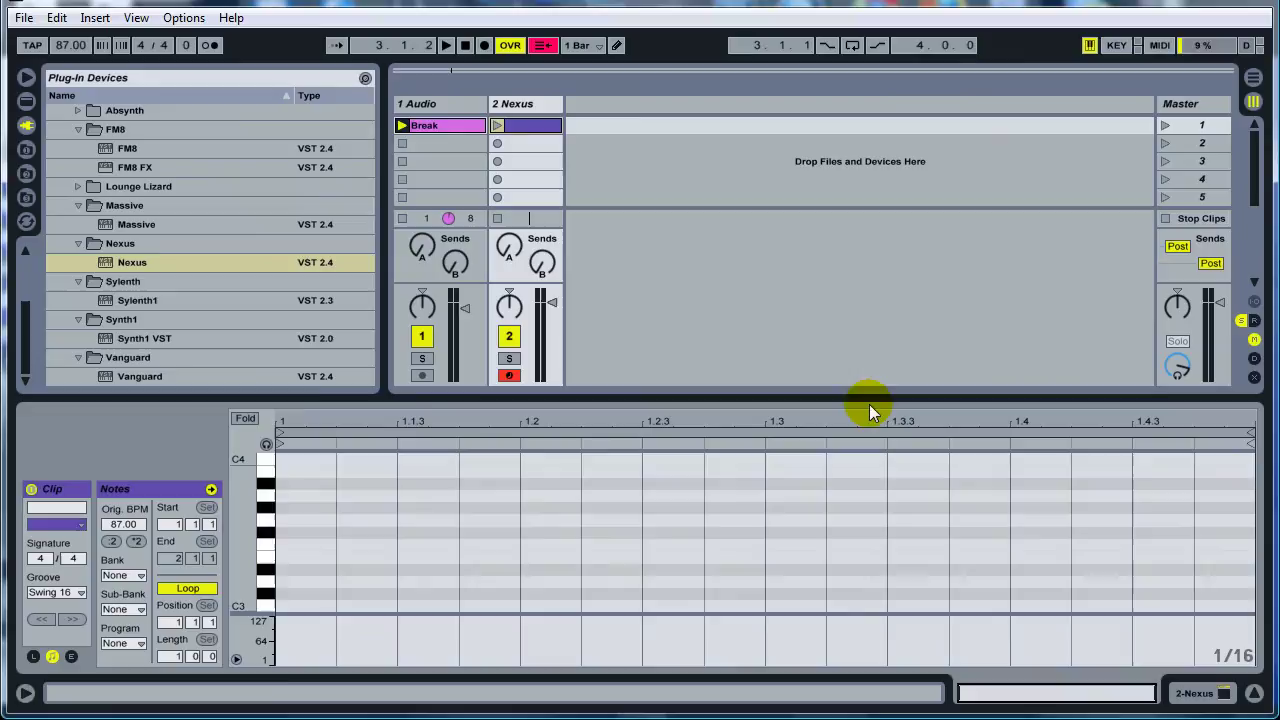
pyautogui.click(318, 520)
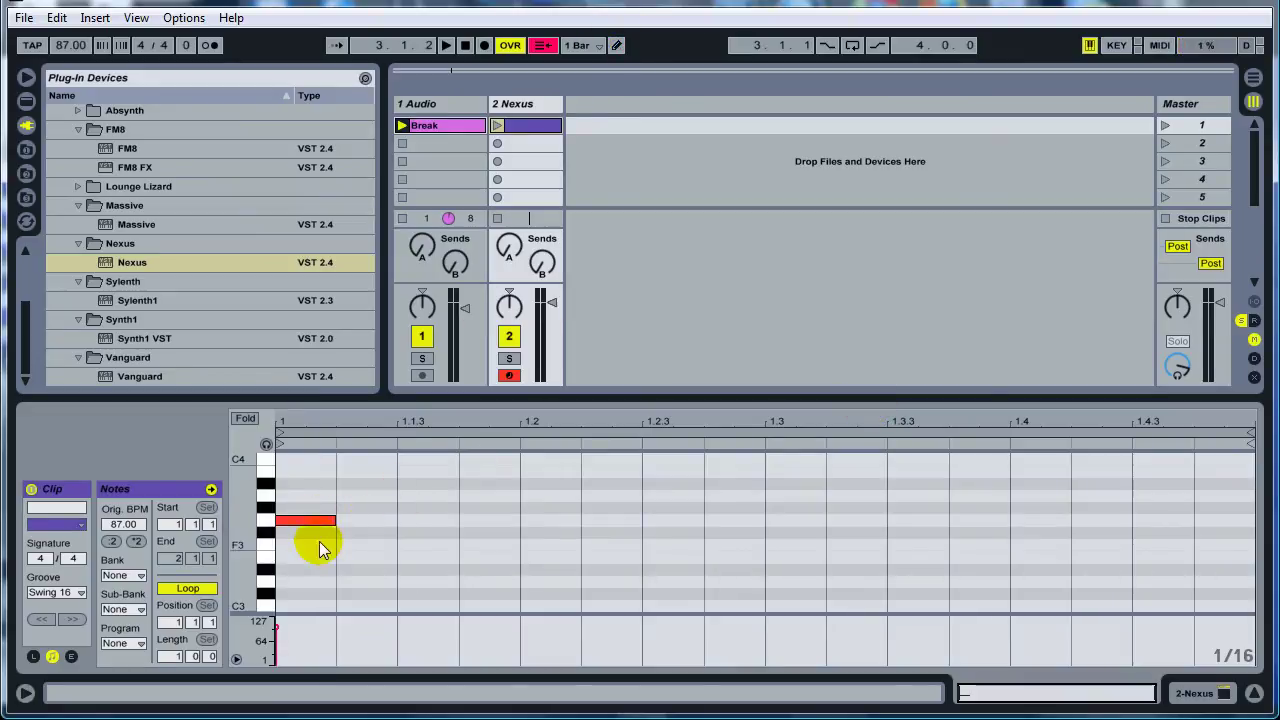
pyautogui.moveTo(333, 521); pyautogui.dragTo(1229, 471)
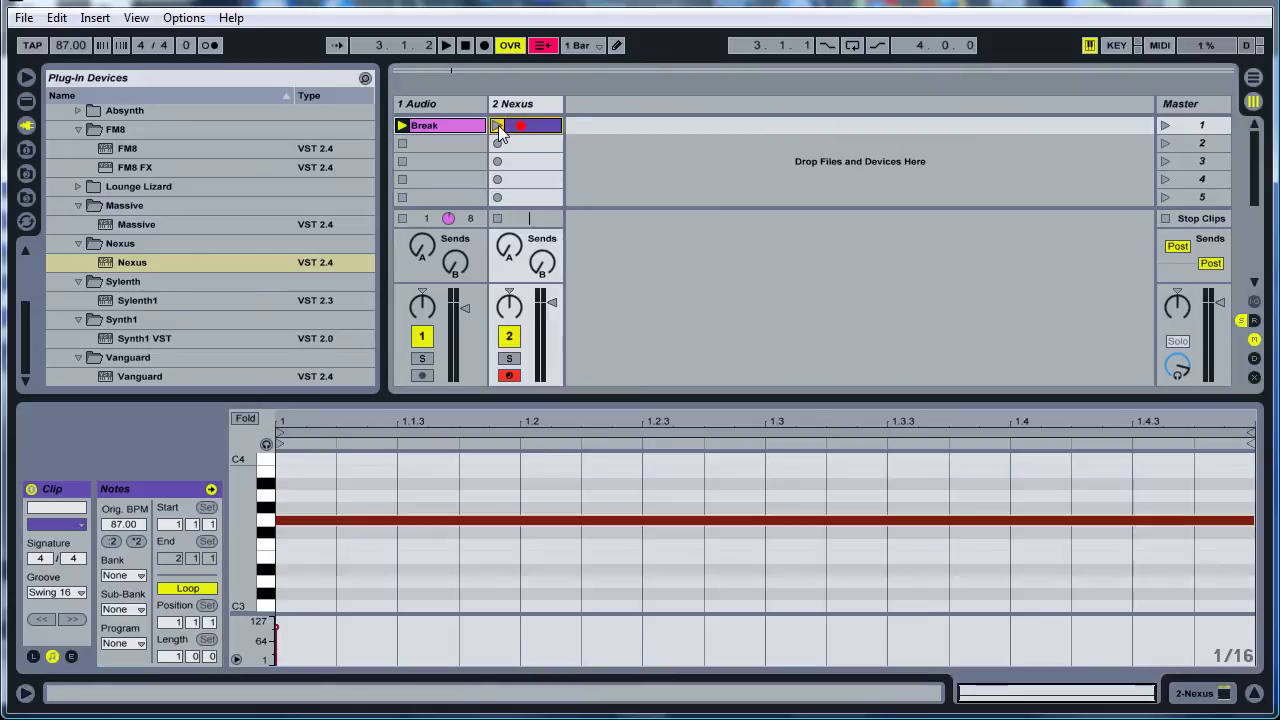
pyautogui.click(497, 125)
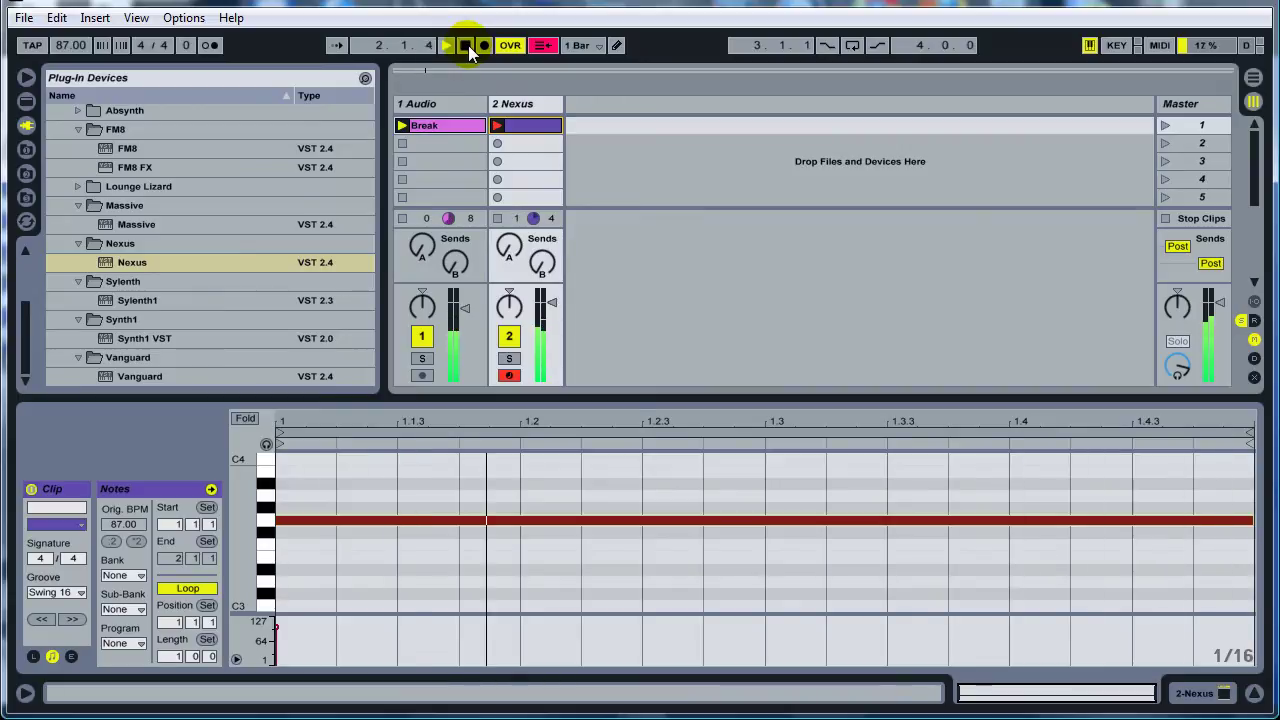
pyautogui.click(466, 45)
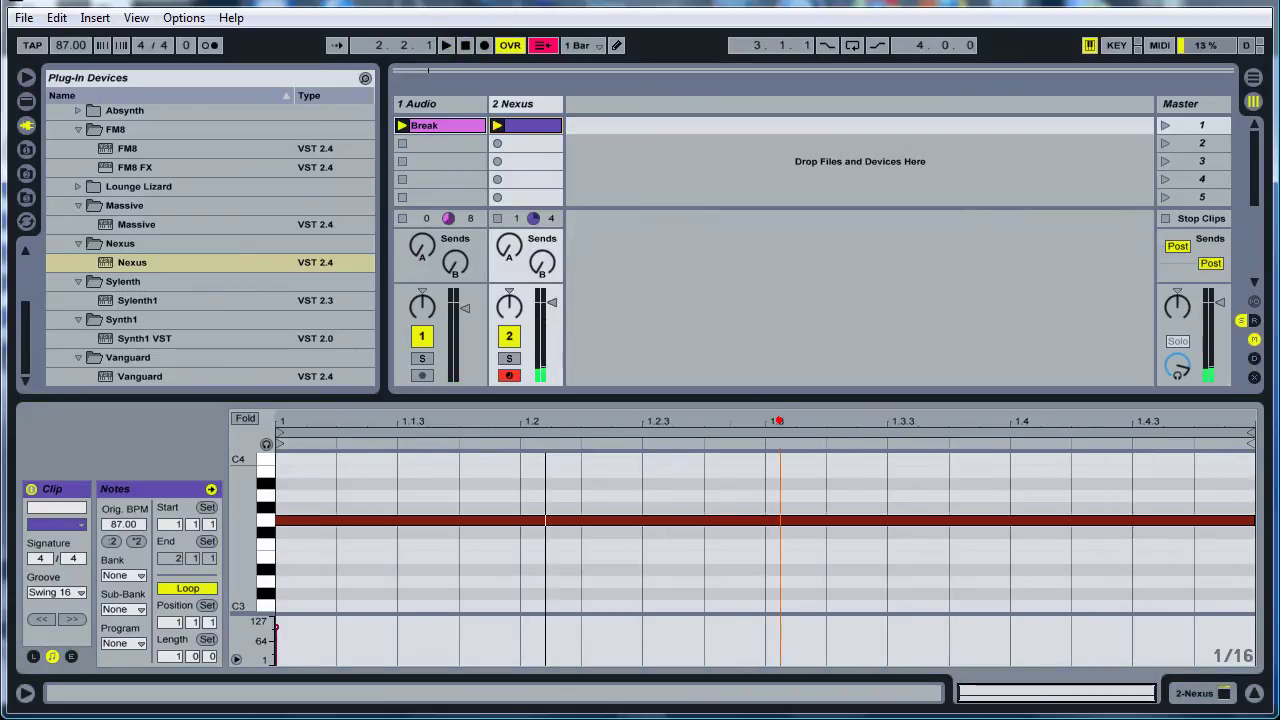
pyautogui.click(318, 458)
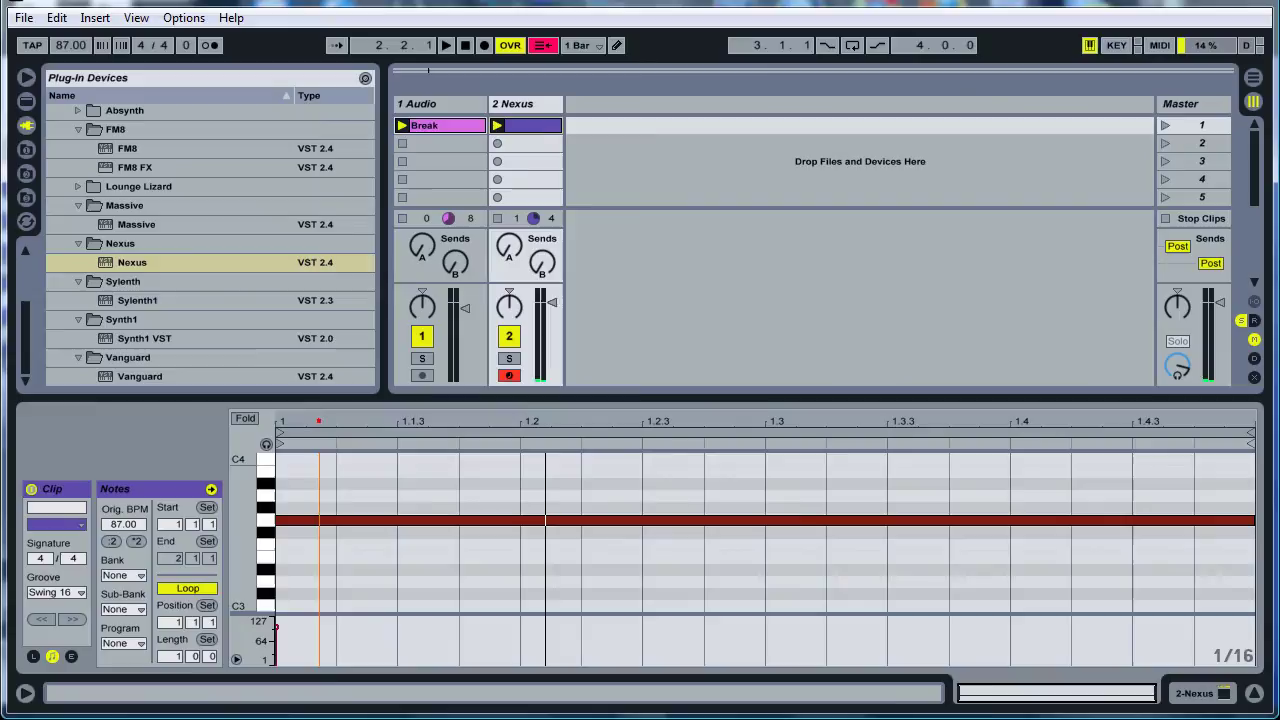
# Add a Gate to the Nexus track with its sidechain enabled and fed from 1-Audio.
pyautogui.click(27, 106)
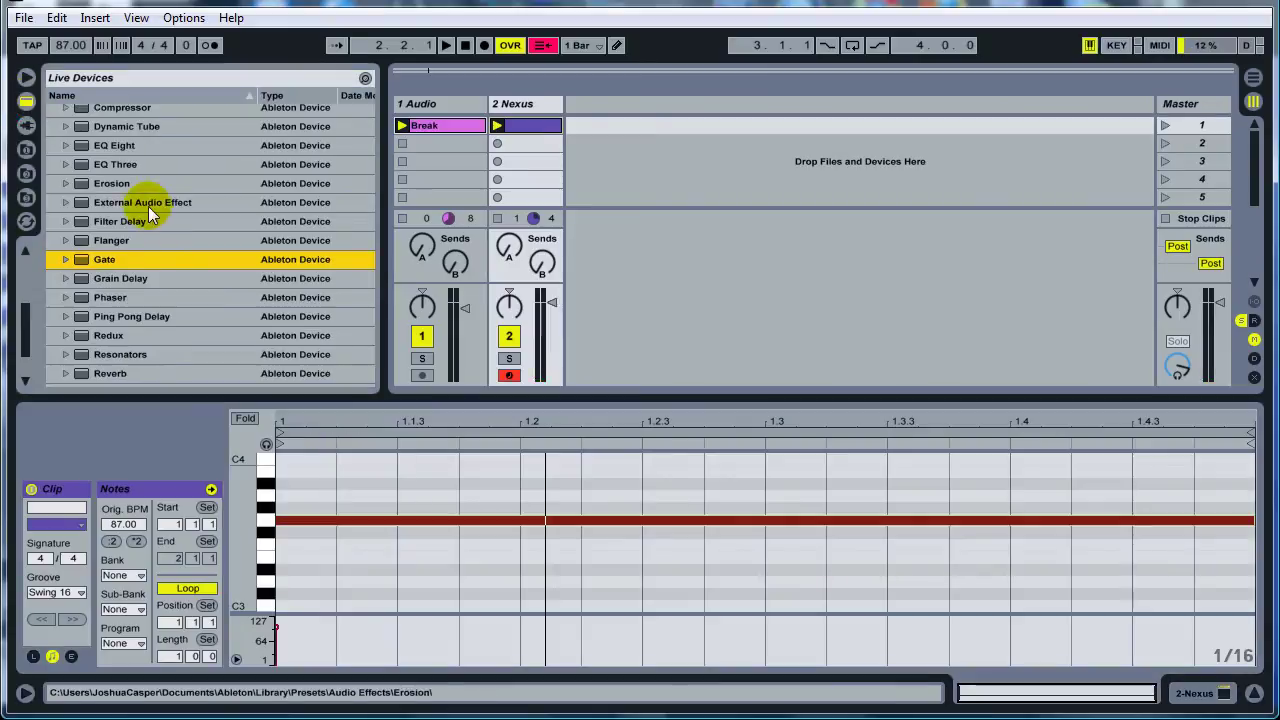
pyautogui.moveTo(208, 239); pyautogui.dragTo(532, 100)
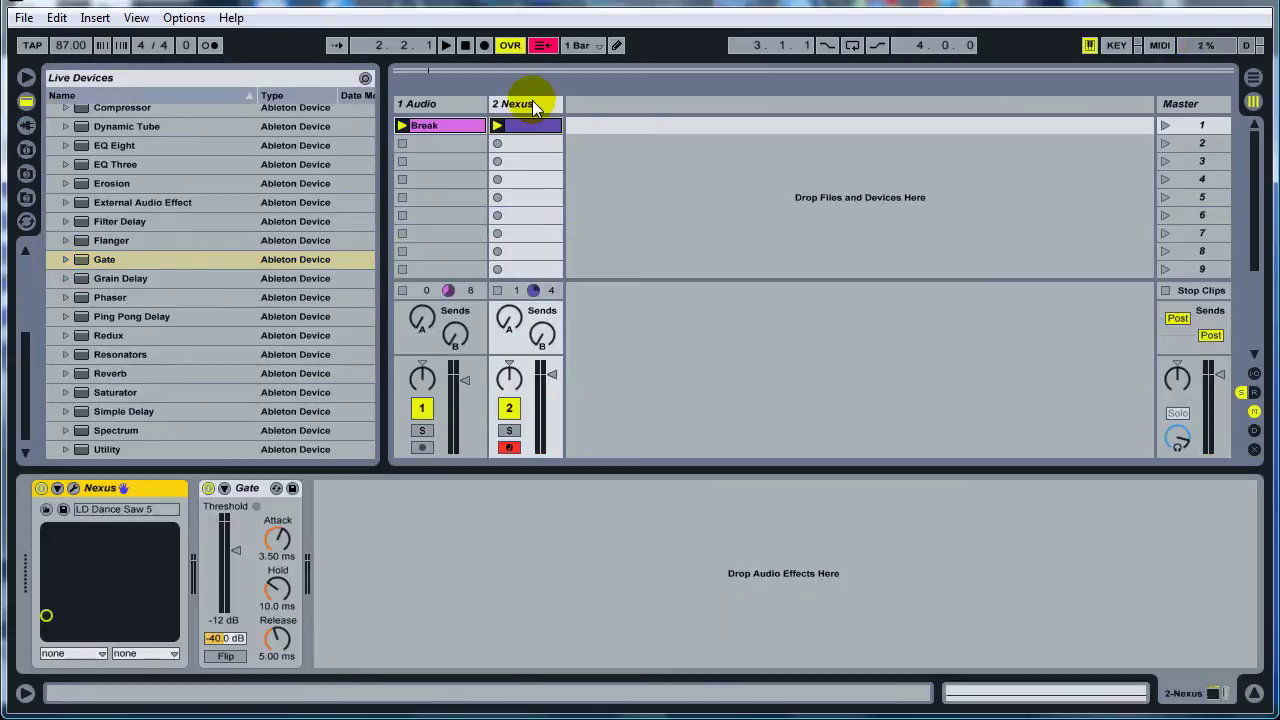
pyautogui.click(224, 488)
pyautogui.click(238, 507)
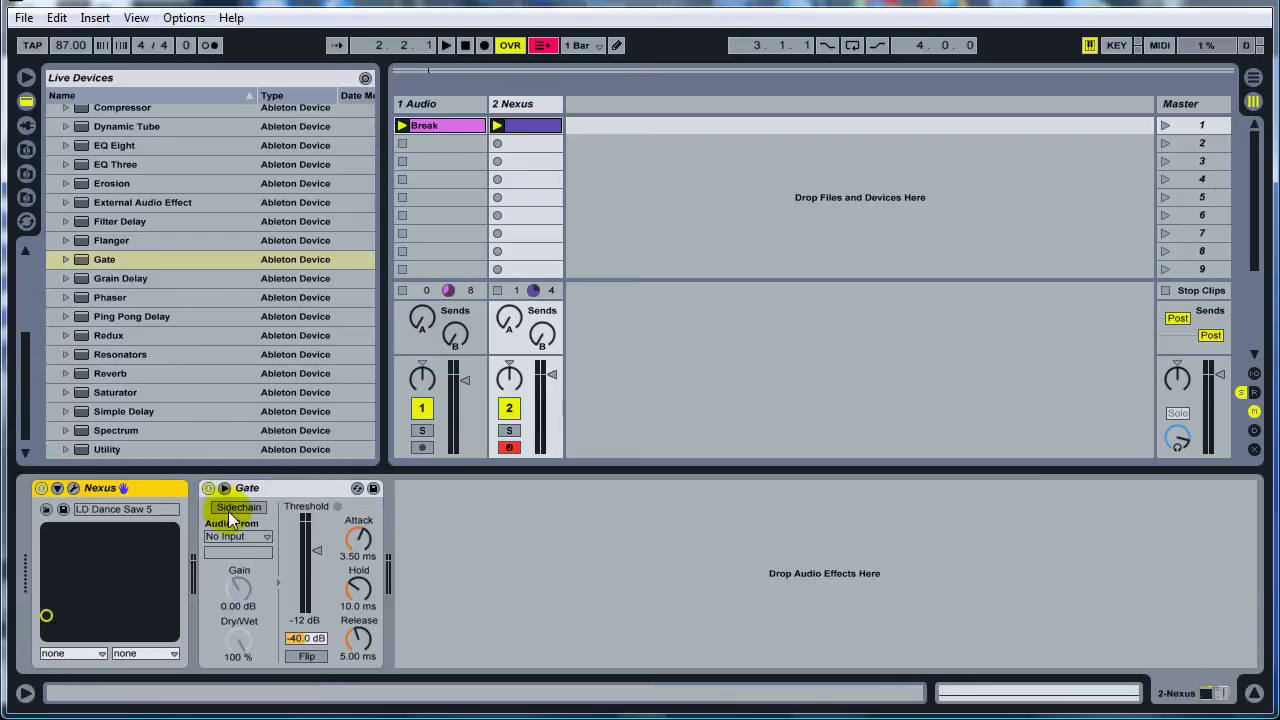
pyautogui.click(237, 536)
pyautogui.click(236, 553)
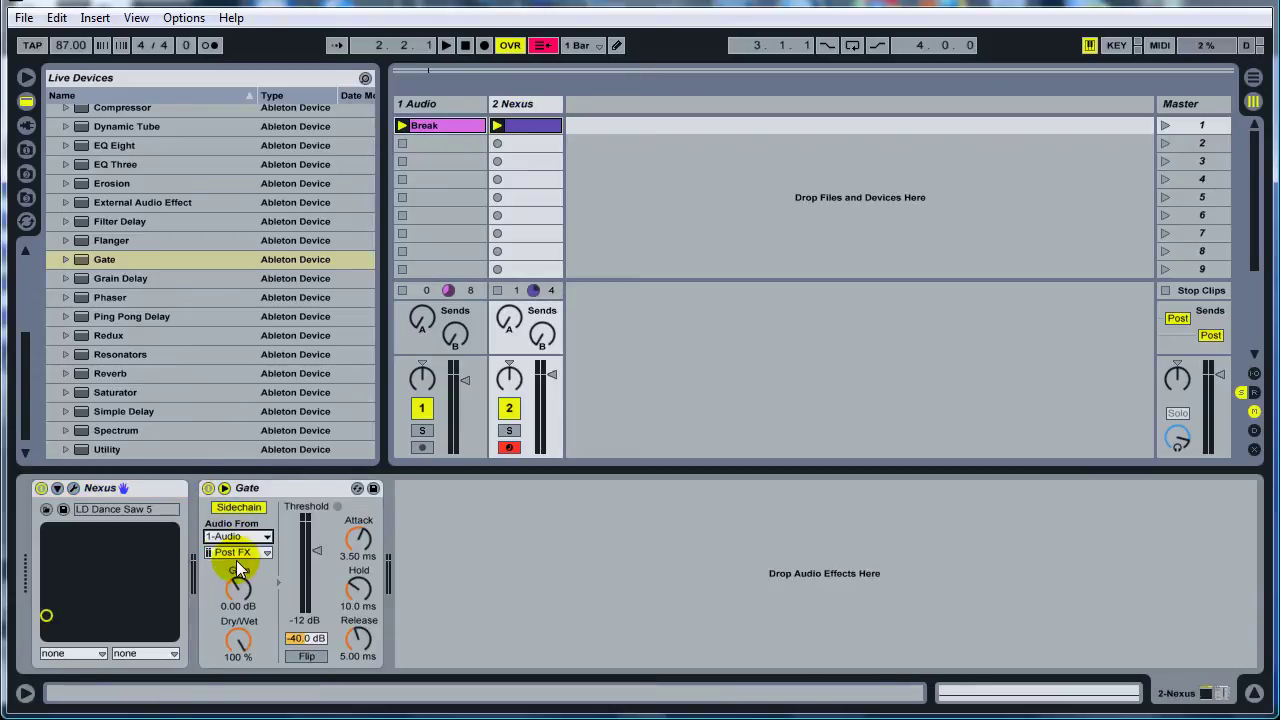
# Play the gated Nexus clip against the break, then show the Break clip's waveform and stop.
pyautogui.click(497, 125)
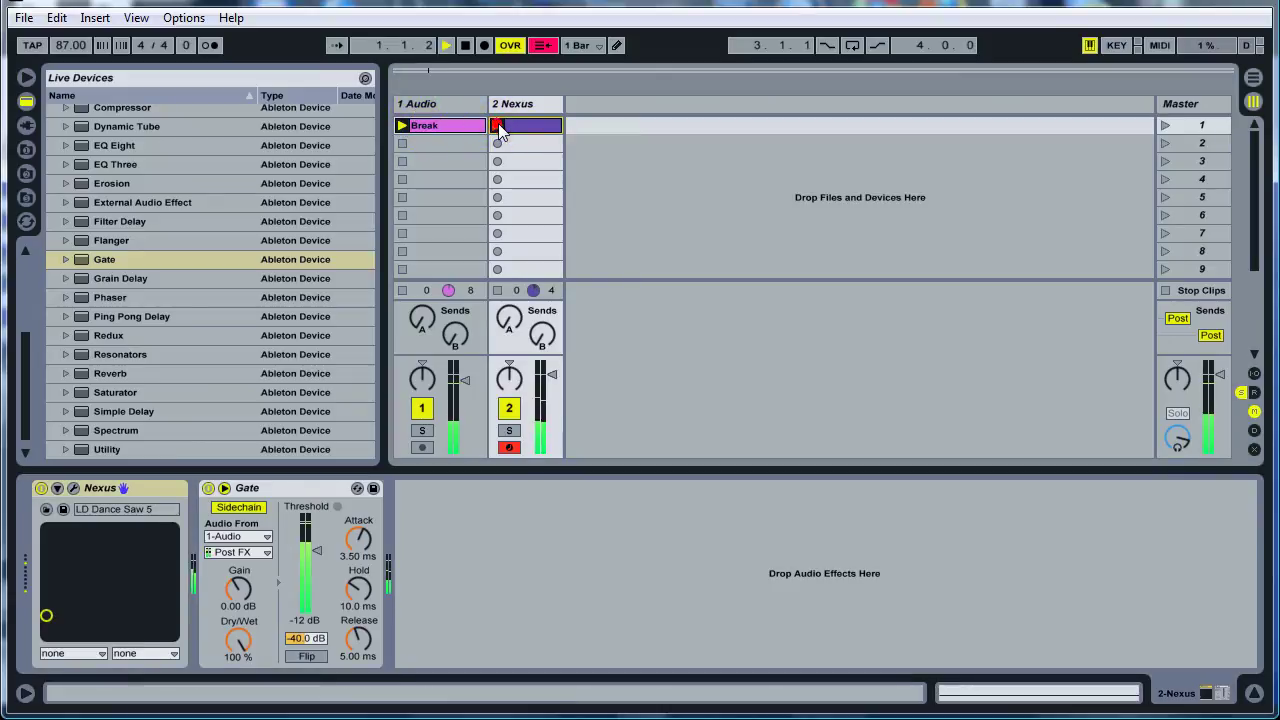
pyautogui.click(465, 45)
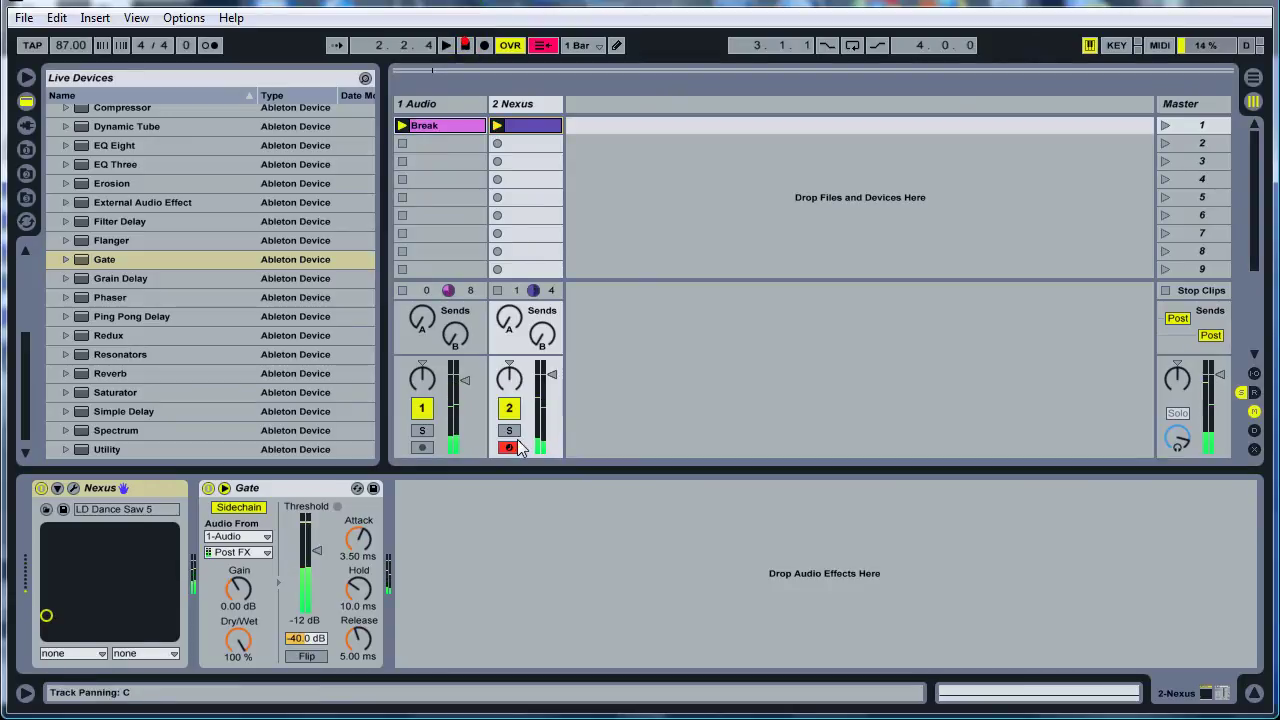
pyautogui.doubleClick(525, 125)
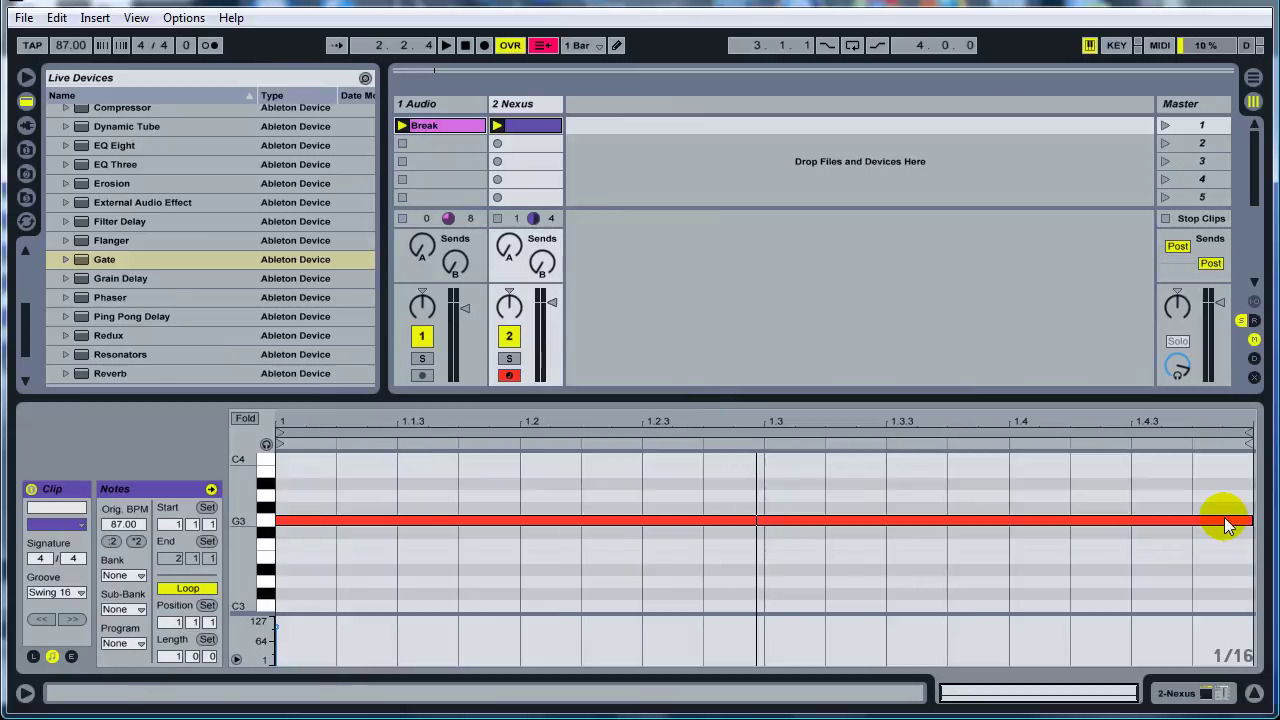
pyautogui.click(457, 124)
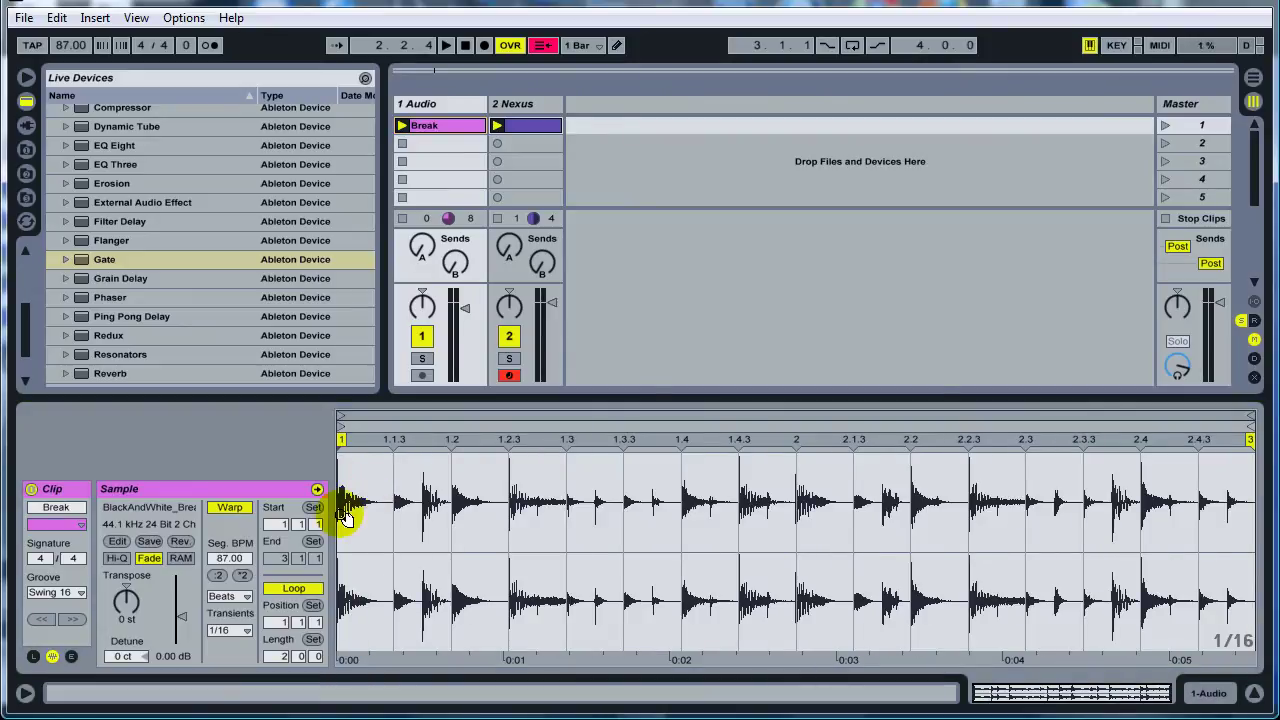
pyautogui.click(742, 501)
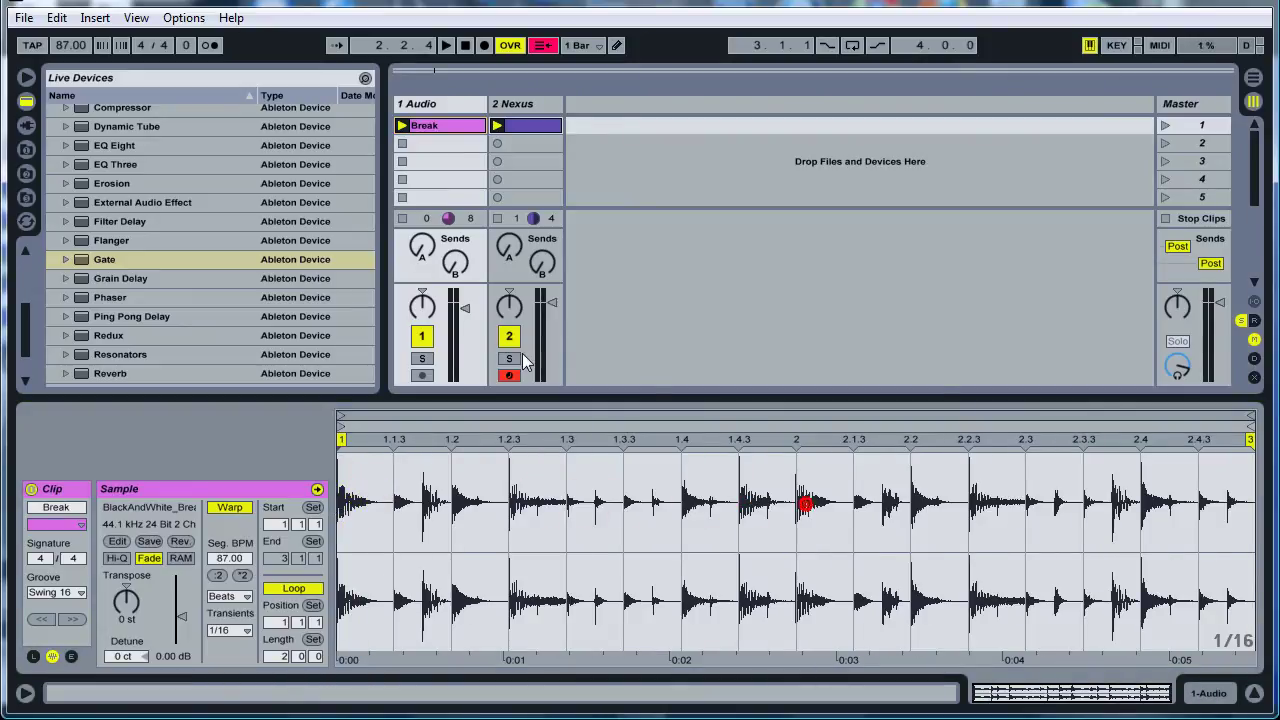
pyautogui.click(496, 126)
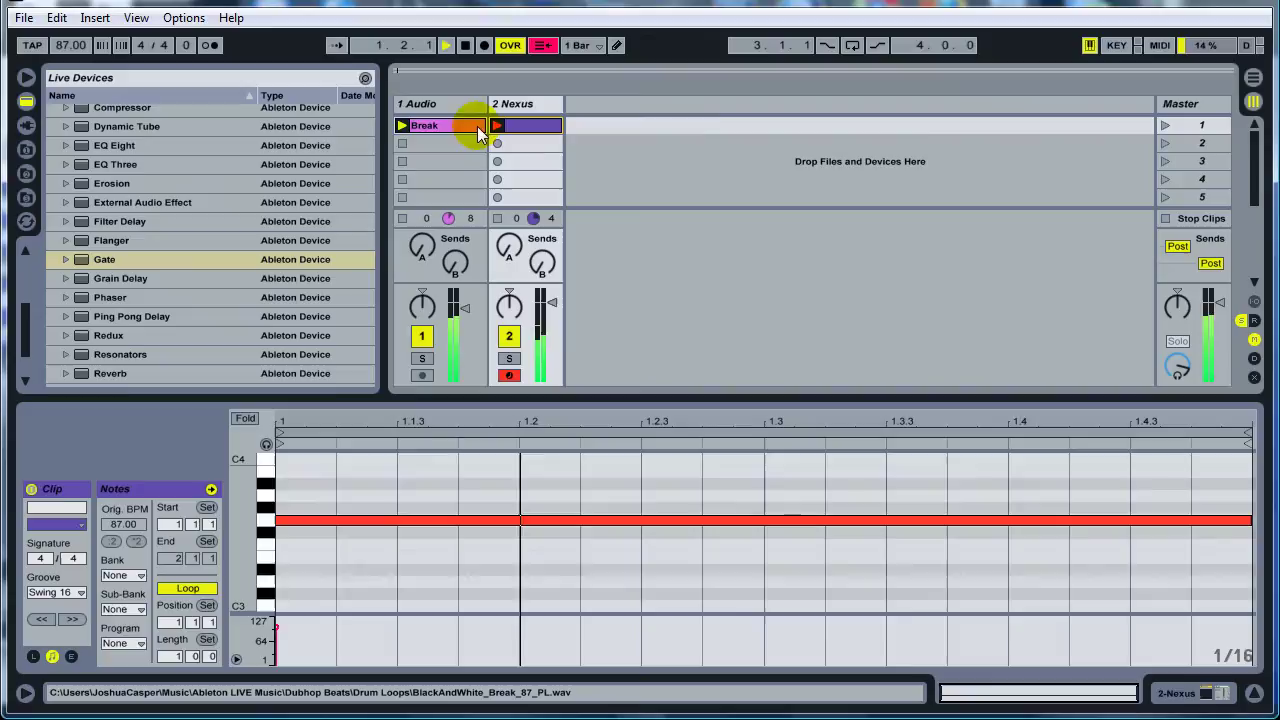
pyautogui.click(478, 133)
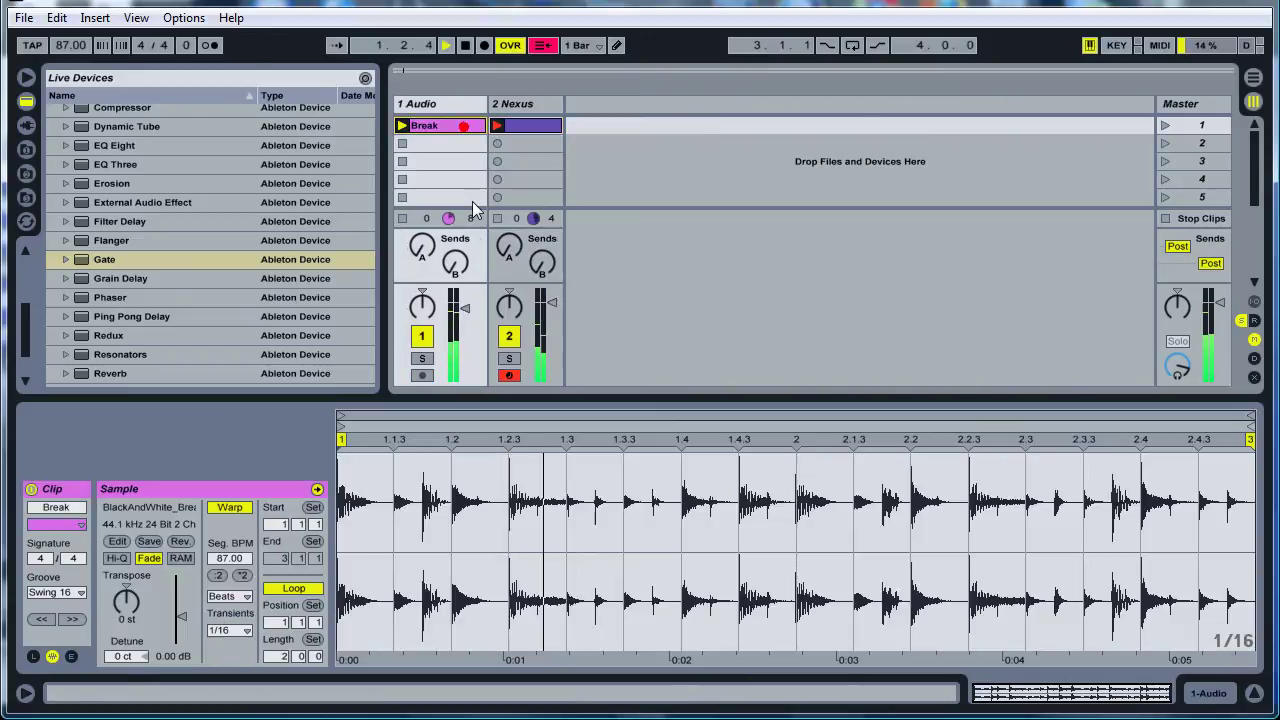
pyautogui.click(464, 45)
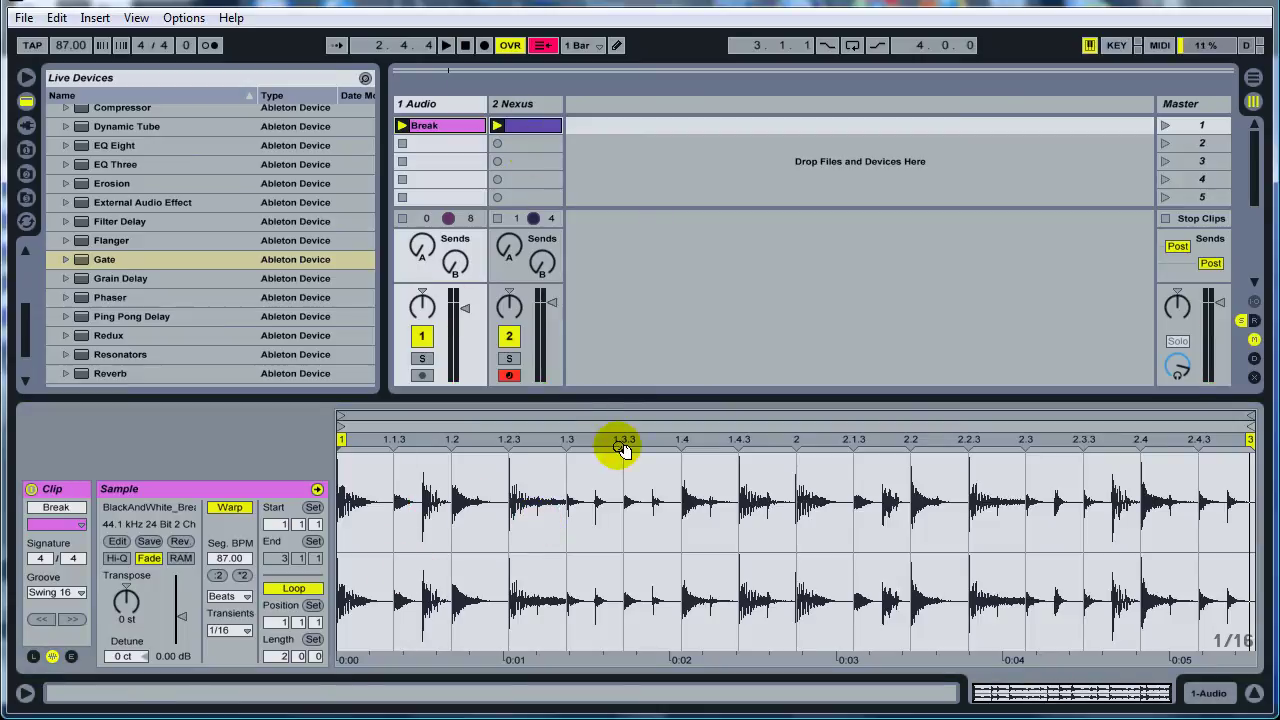
# Shorten the Gate's attack to 0.29 ms on the Nexus track.
pyautogui.click(519, 125)
pyautogui.click(1210, 692)
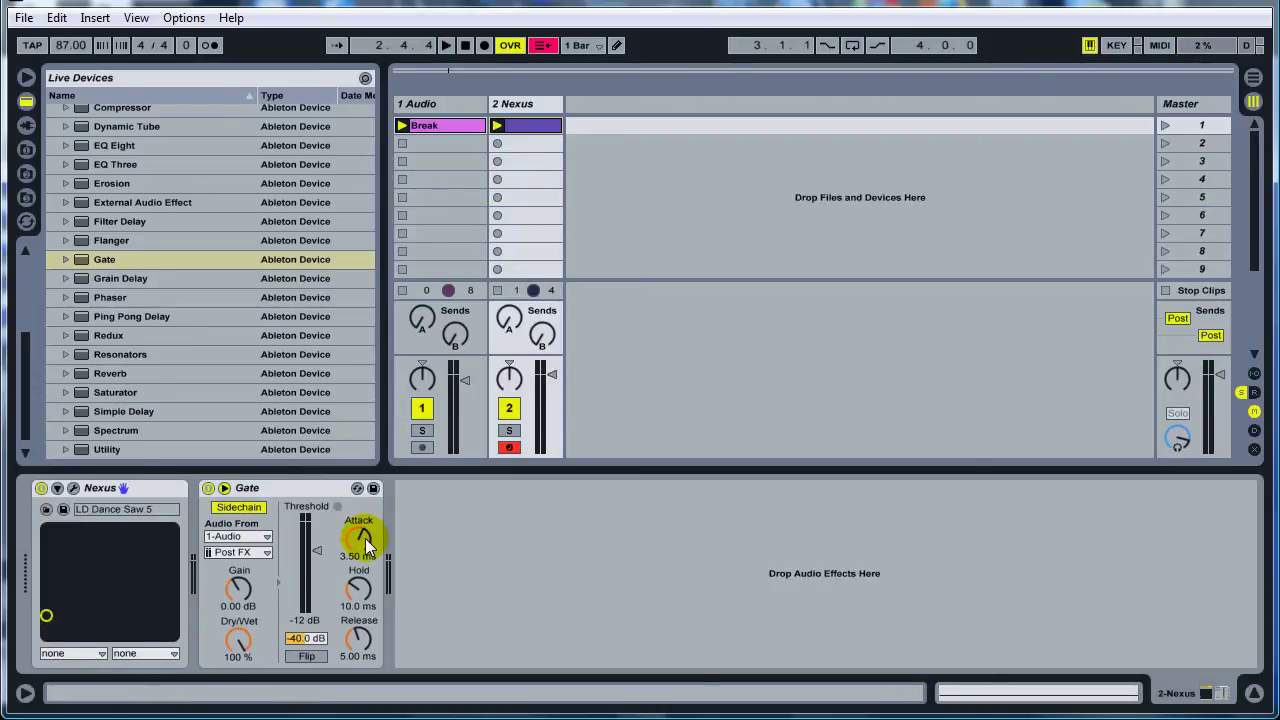
pyautogui.moveTo(365, 538); pyautogui.dragTo(365, 562)
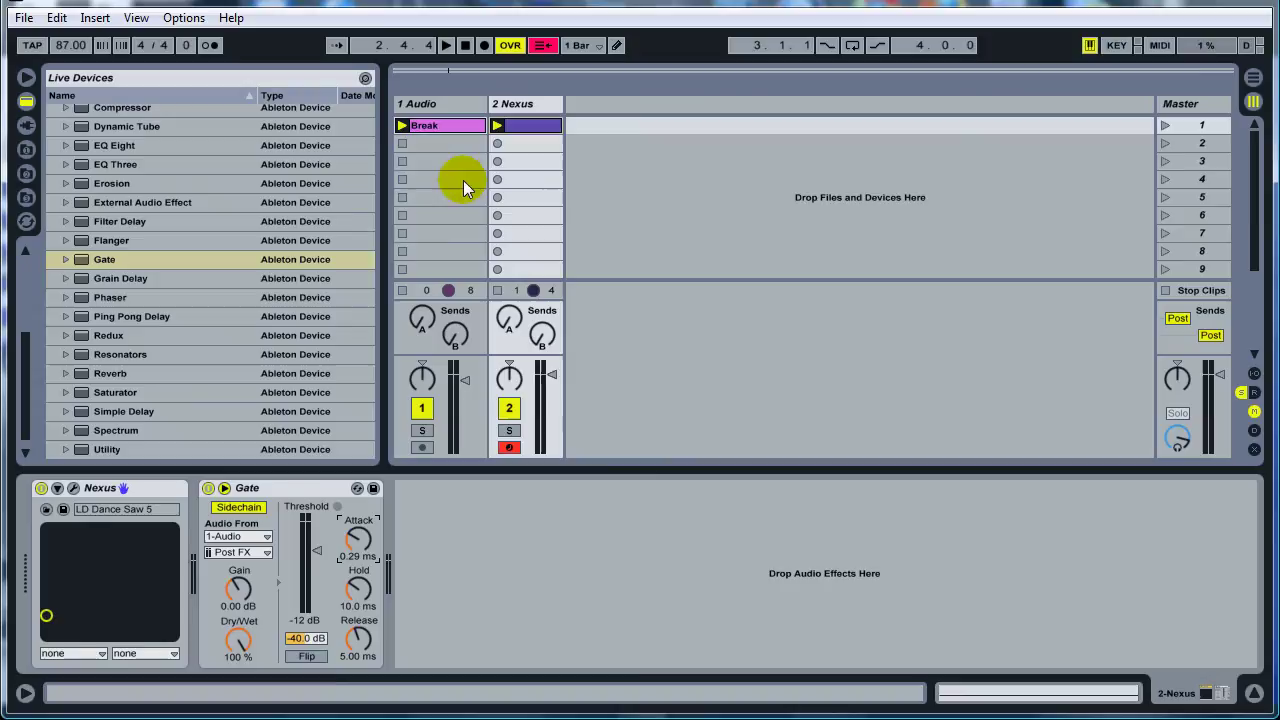
pyautogui.doubleClick(445, 128)
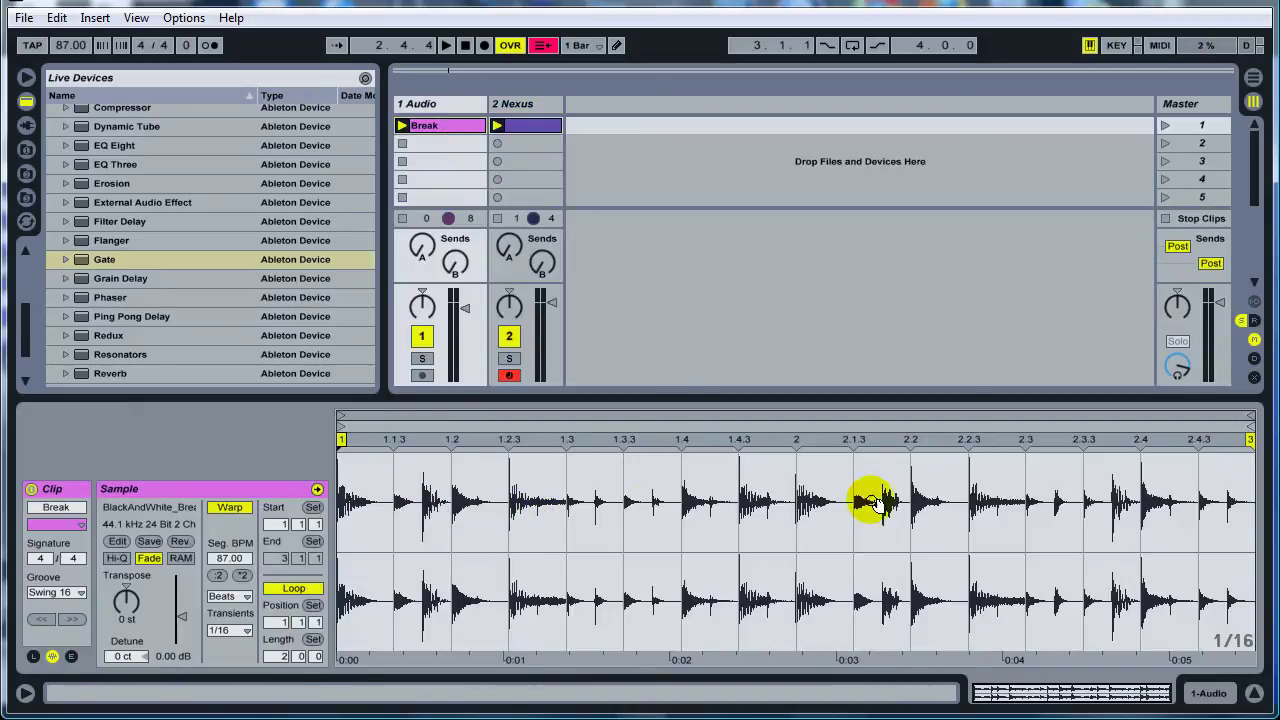
# Set the Gate's release to 16.4 ms while auditioning the Nexus clip.
pyautogui.click(529, 126)
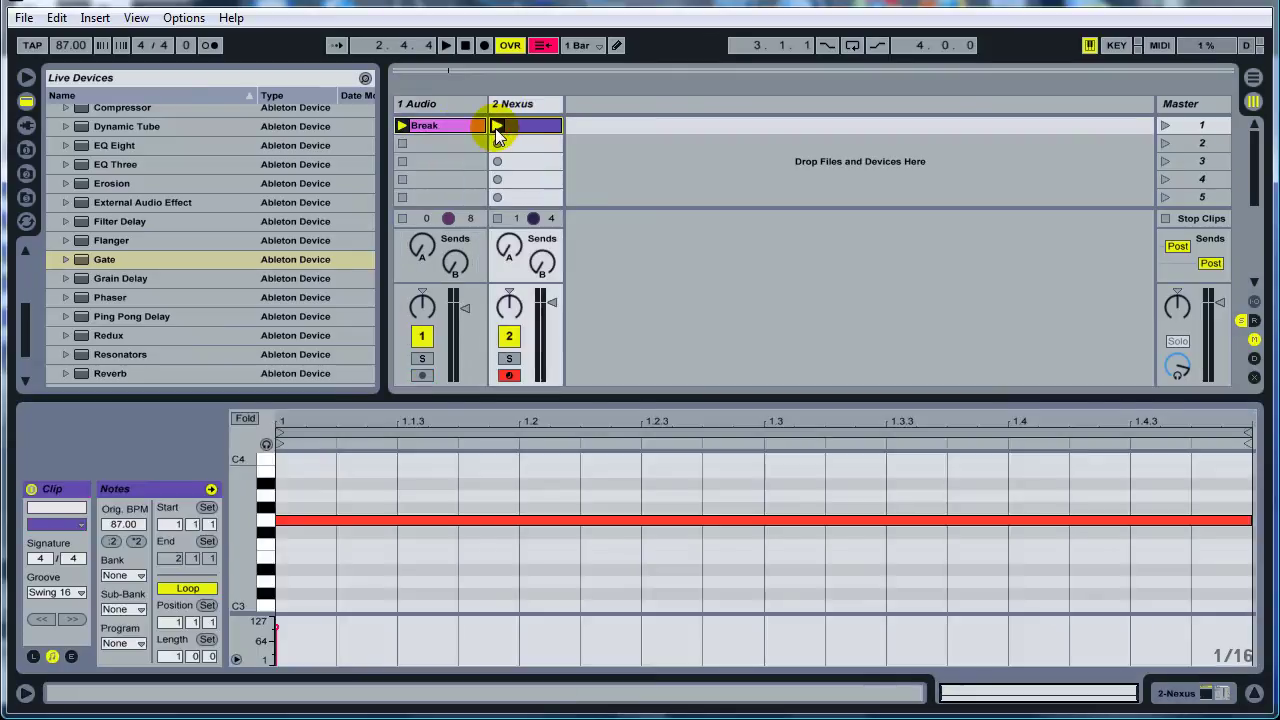
pyautogui.click(495, 126)
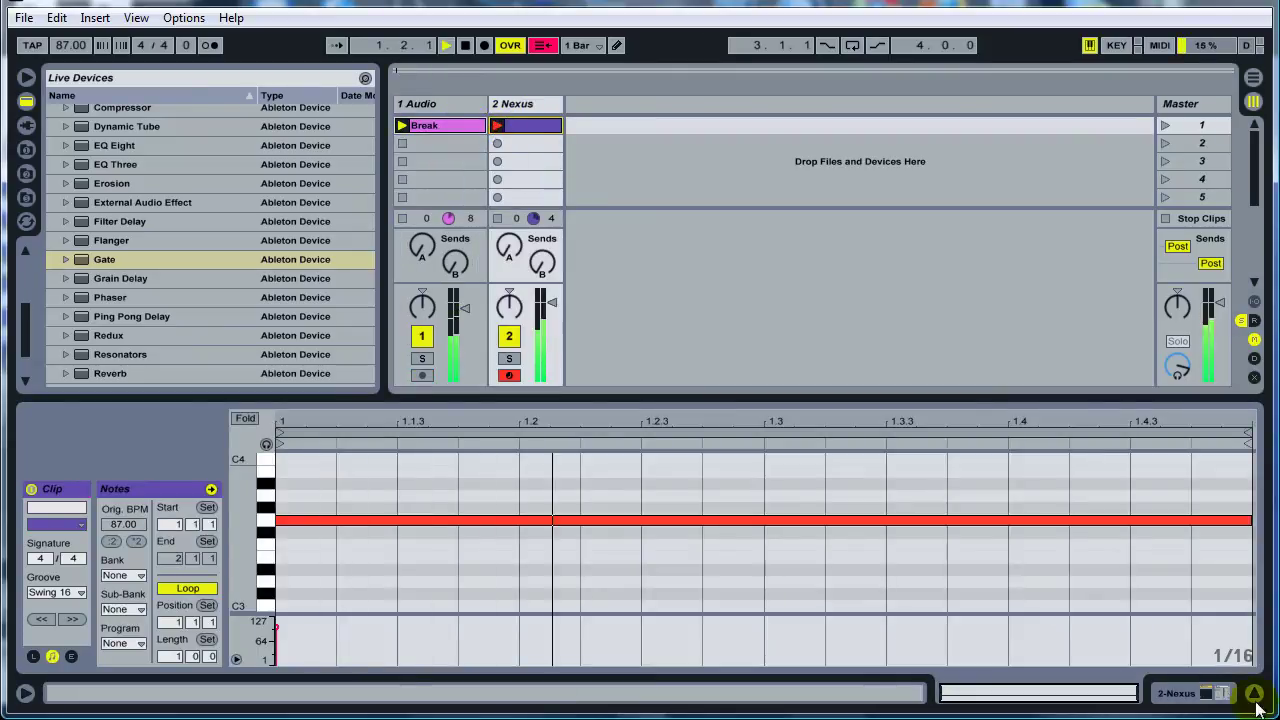
pyautogui.click(1207, 694)
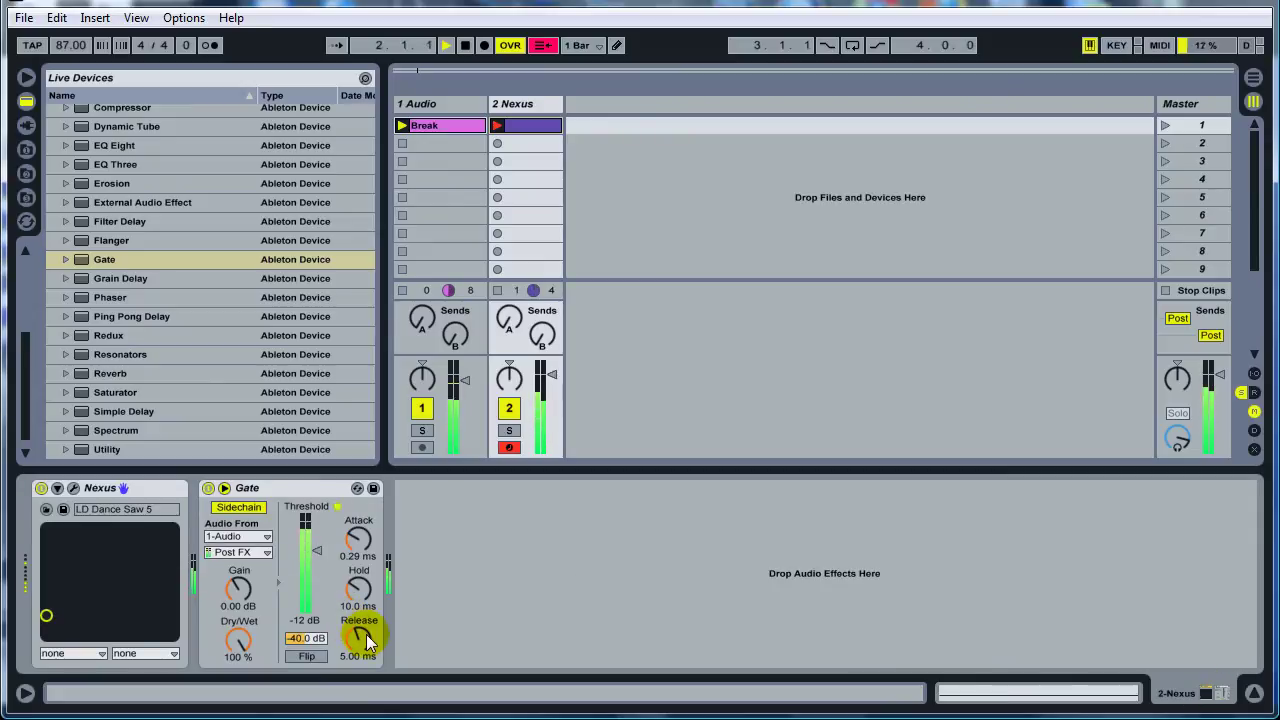
pyautogui.moveTo(364, 648); pyautogui.dragTo(358, 610)
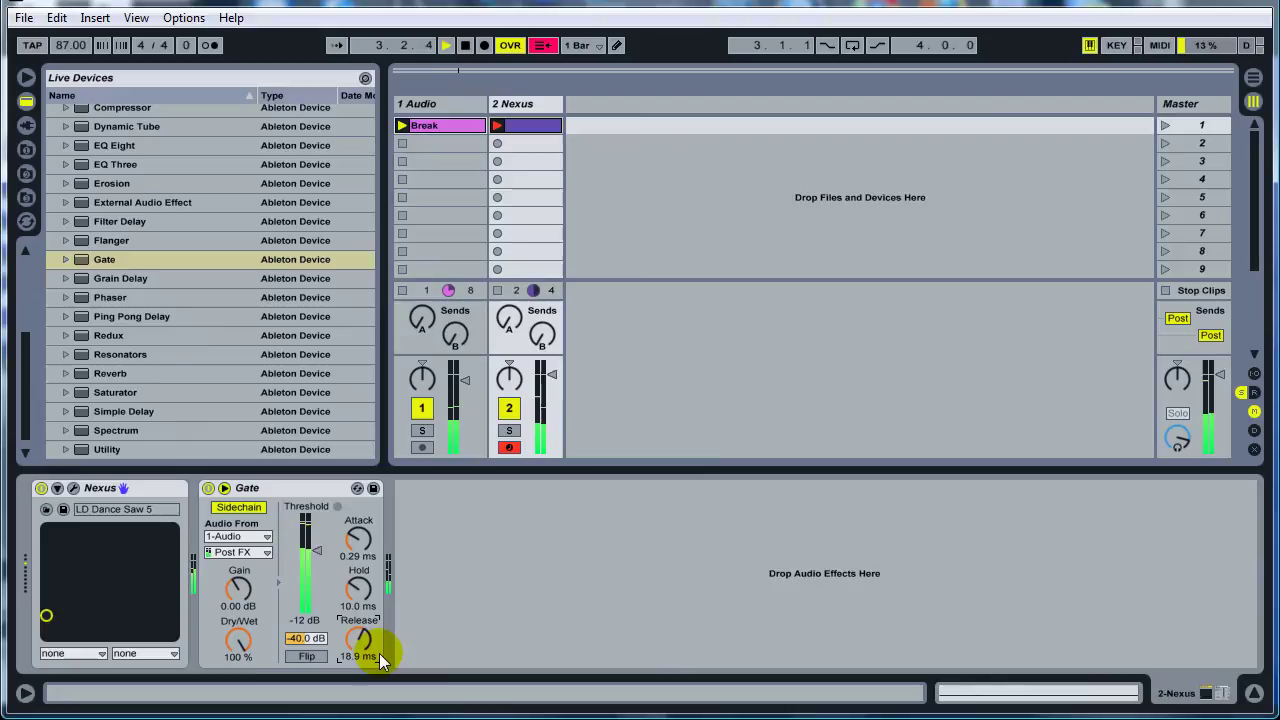
pyautogui.moveTo(358, 640); pyautogui.dragTo(358, 648)
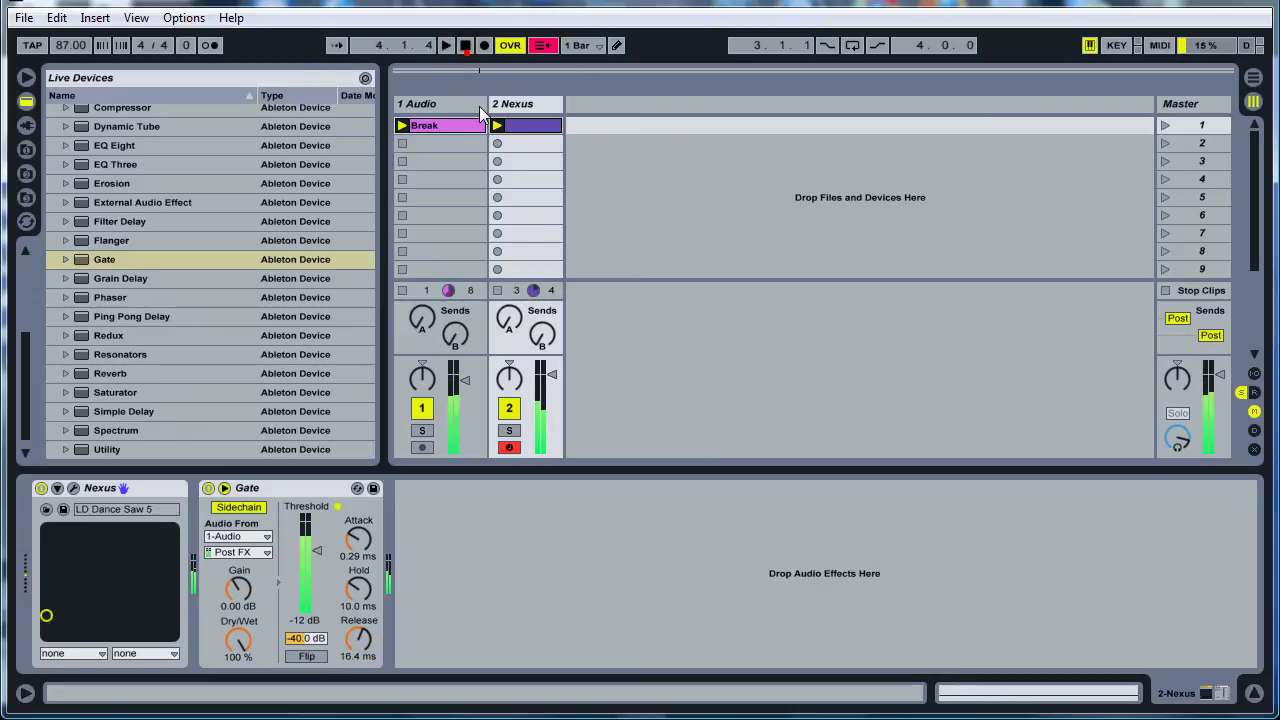
pyautogui.click(466, 45)
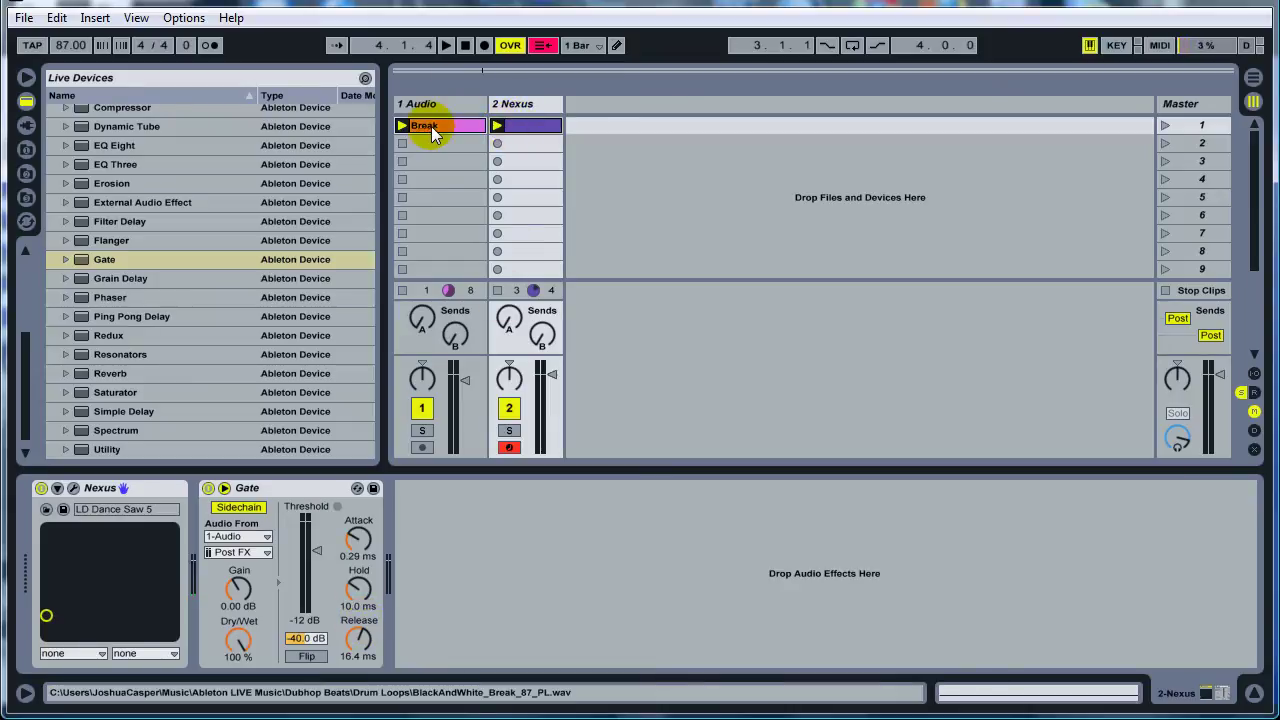
pyautogui.click(532, 131)
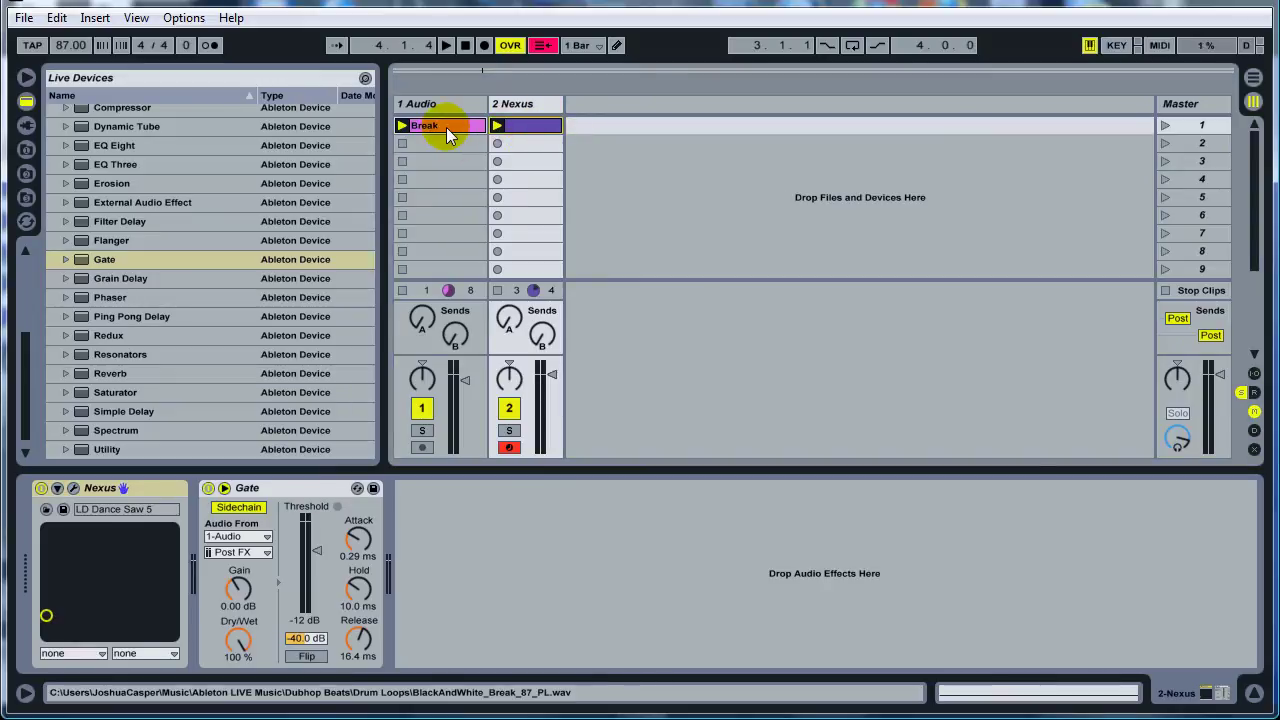
pyautogui.click(496, 124)
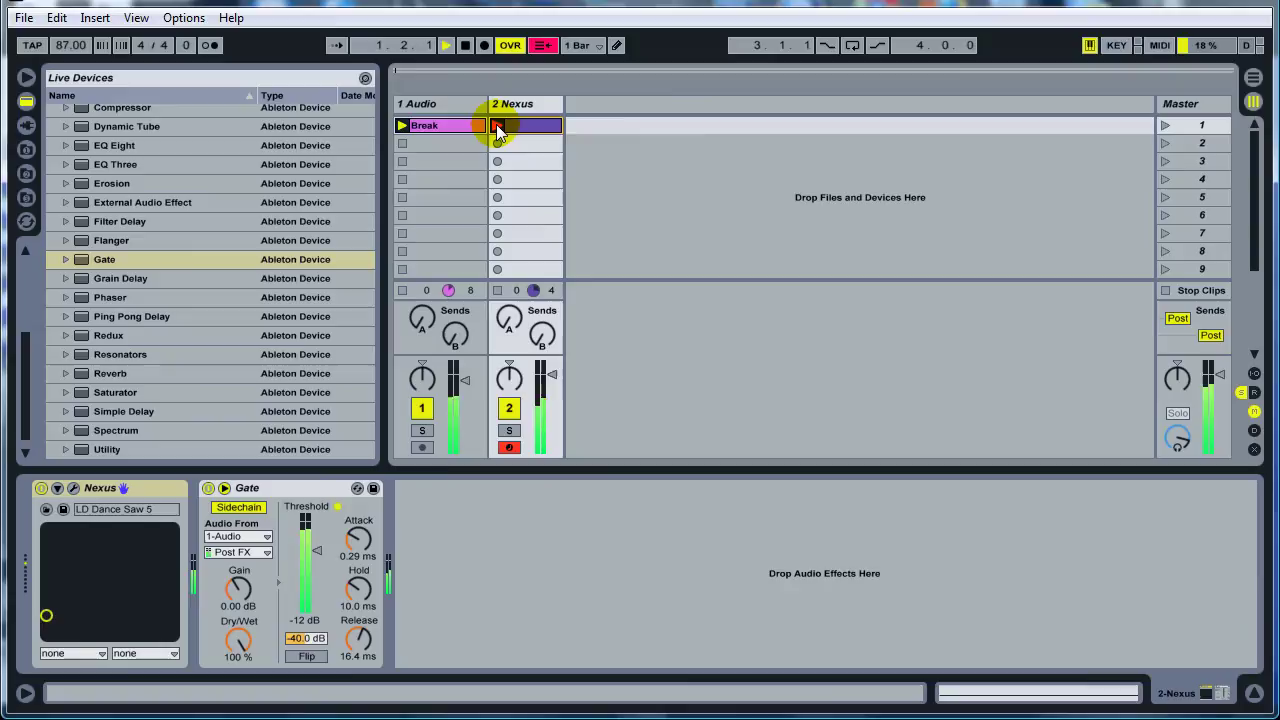
pyautogui.click(466, 46)
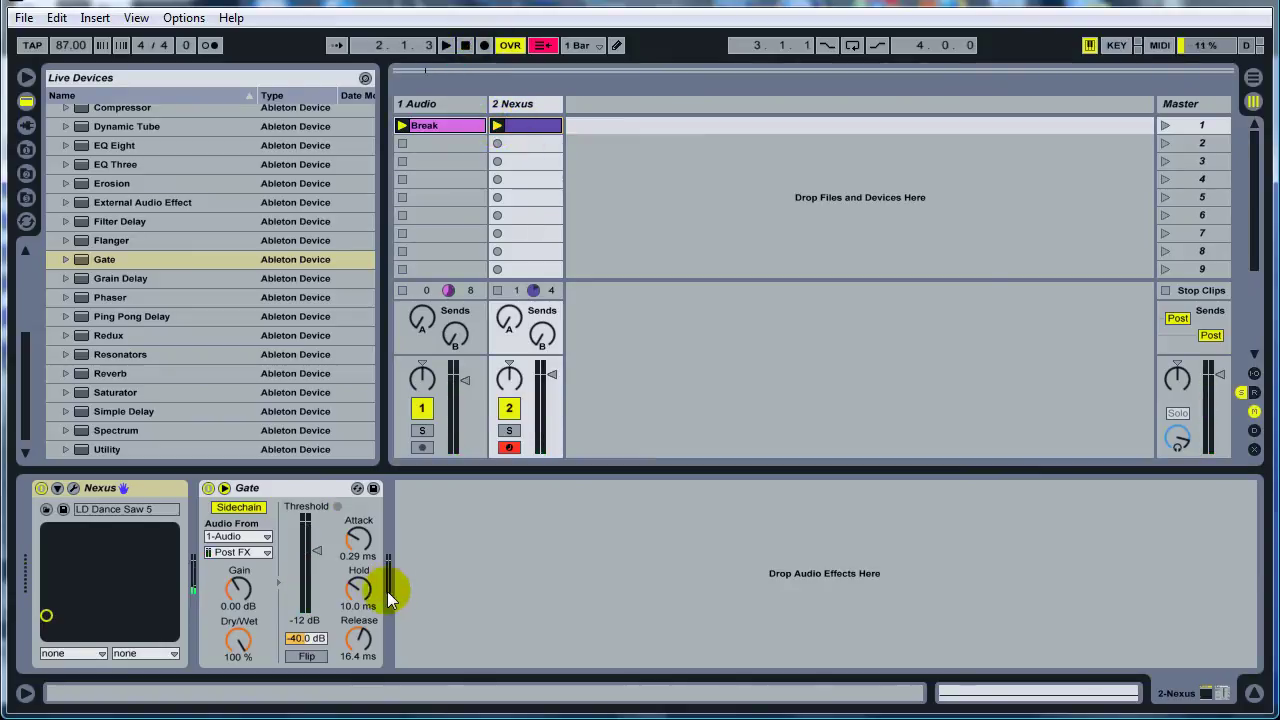
# Trim the long note to end at 1.4 and add an A#3 note filling the last beat.
pyautogui.doubleClick(532, 128)
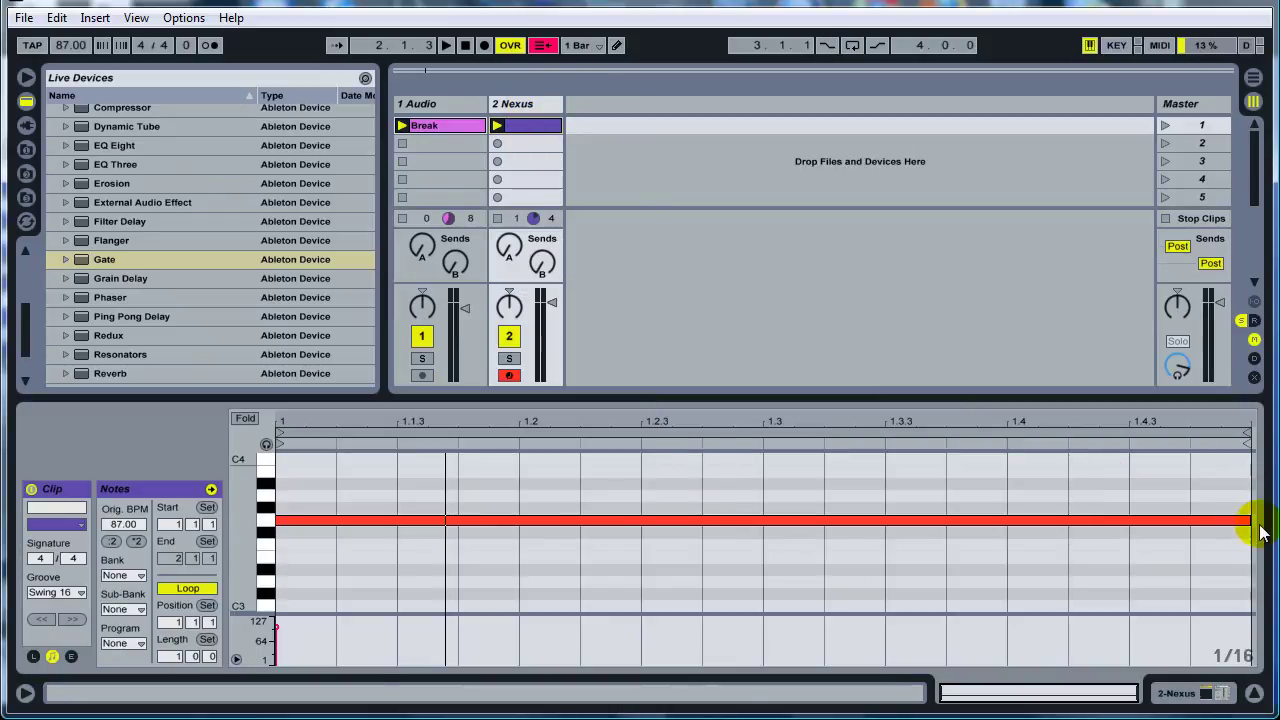
pyautogui.moveTo(1246, 522); pyautogui.dragTo(1007, 520)
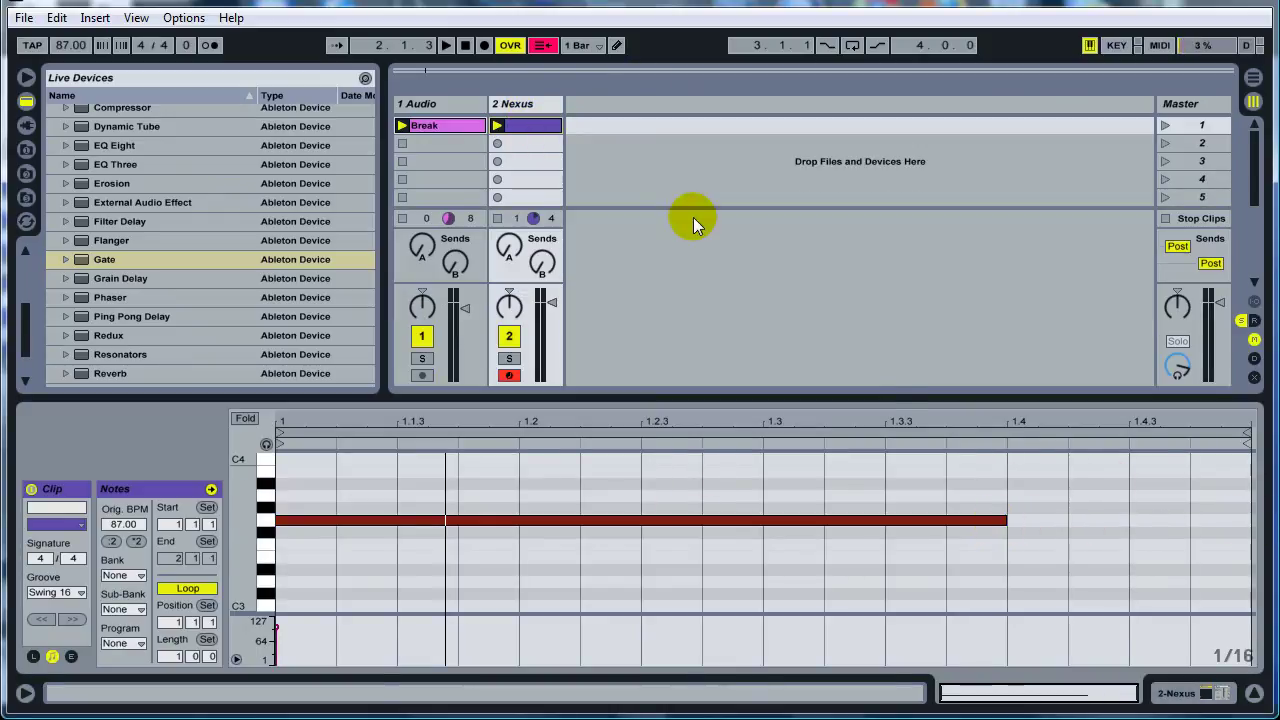
pyautogui.click(1020, 485)
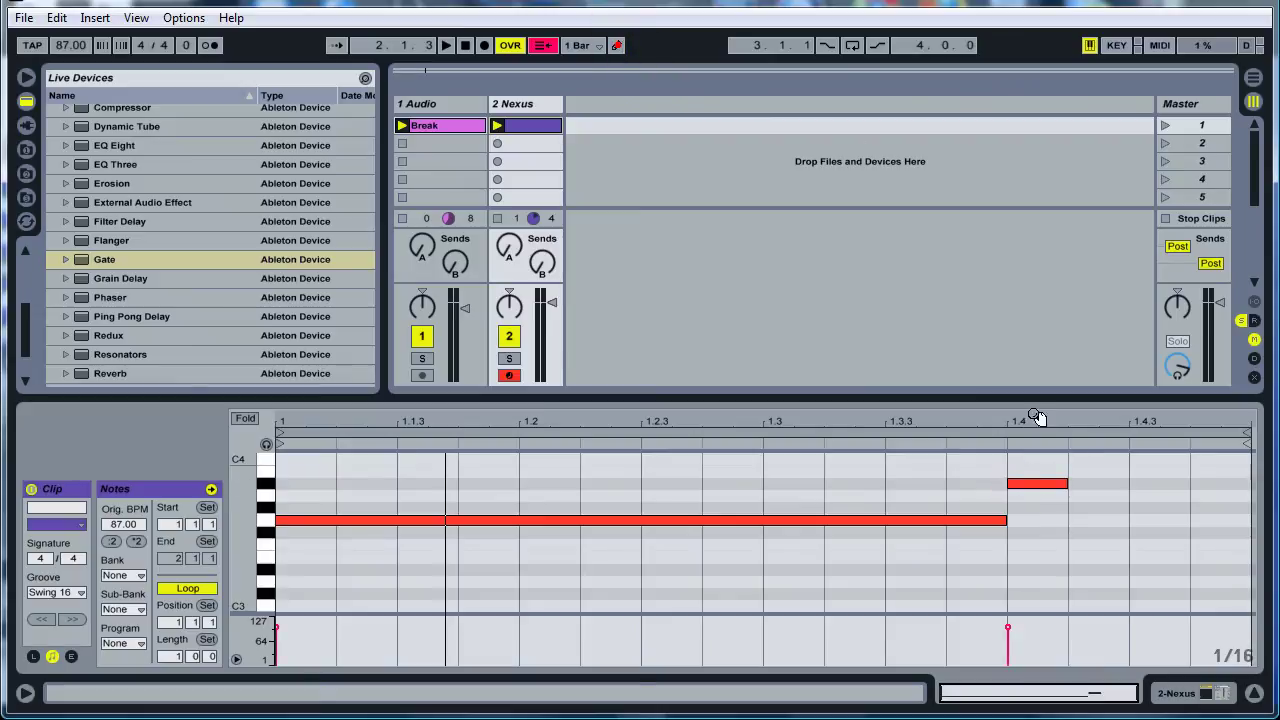
pyautogui.hotkey('ctrl', 'b')
pyautogui.moveTo(1067, 481); pyautogui.dragTo(1238, 486)
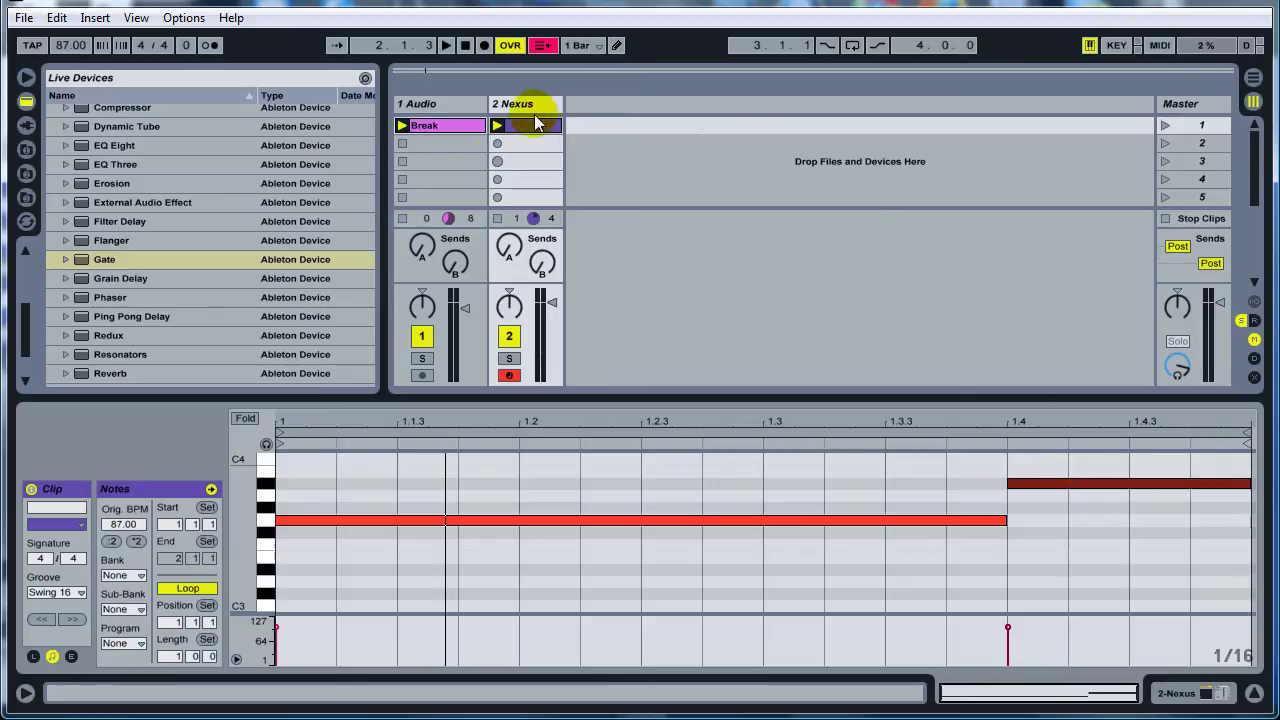
pyautogui.click(496, 126)
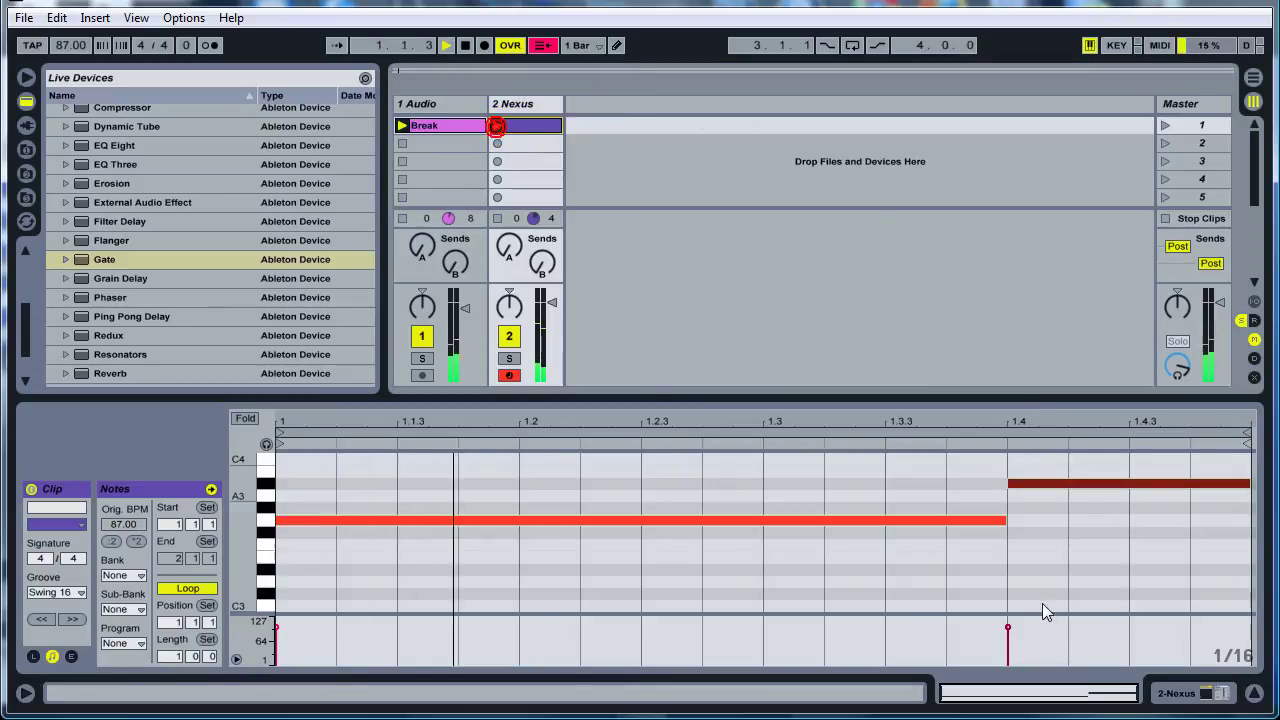
# Adjust the Gate's hold to 5.08 ms while auditioning the Nexus clip.
pyautogui.click(1165, 690)
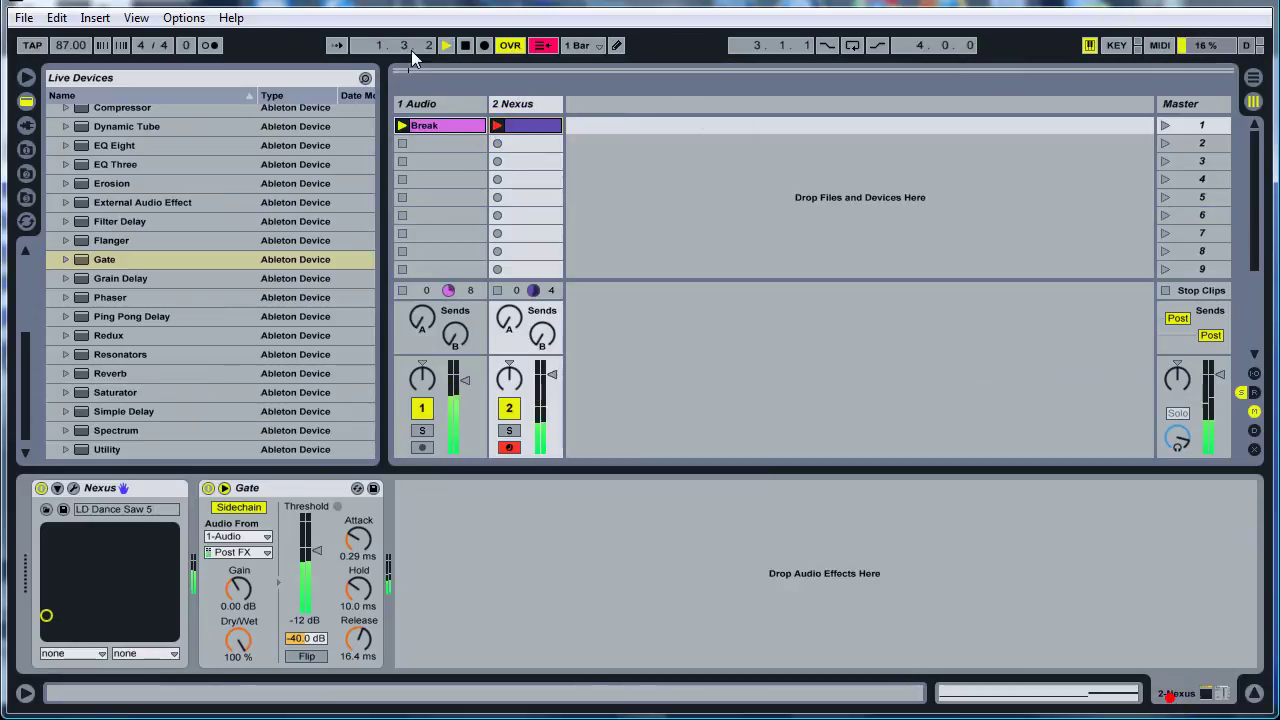
pyautogui.click(464, 45)
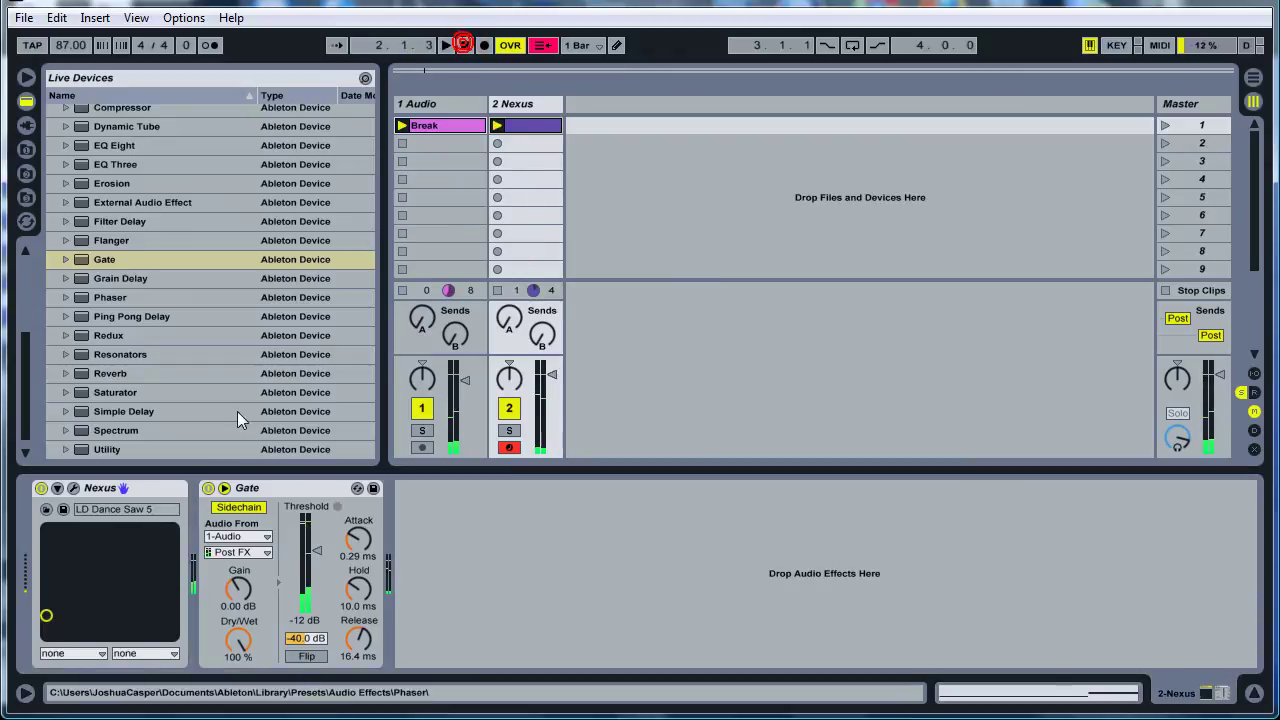
pyautogui.click(357, 594)
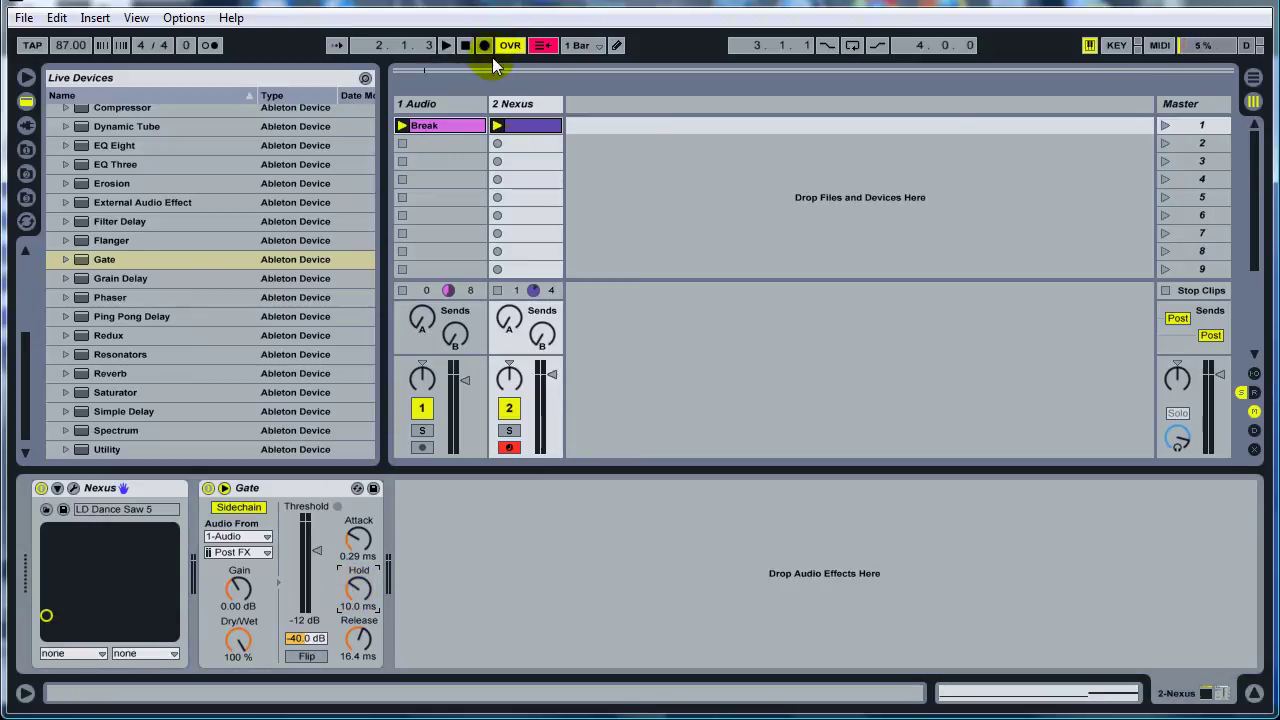
pyautogui.click(498, 125)
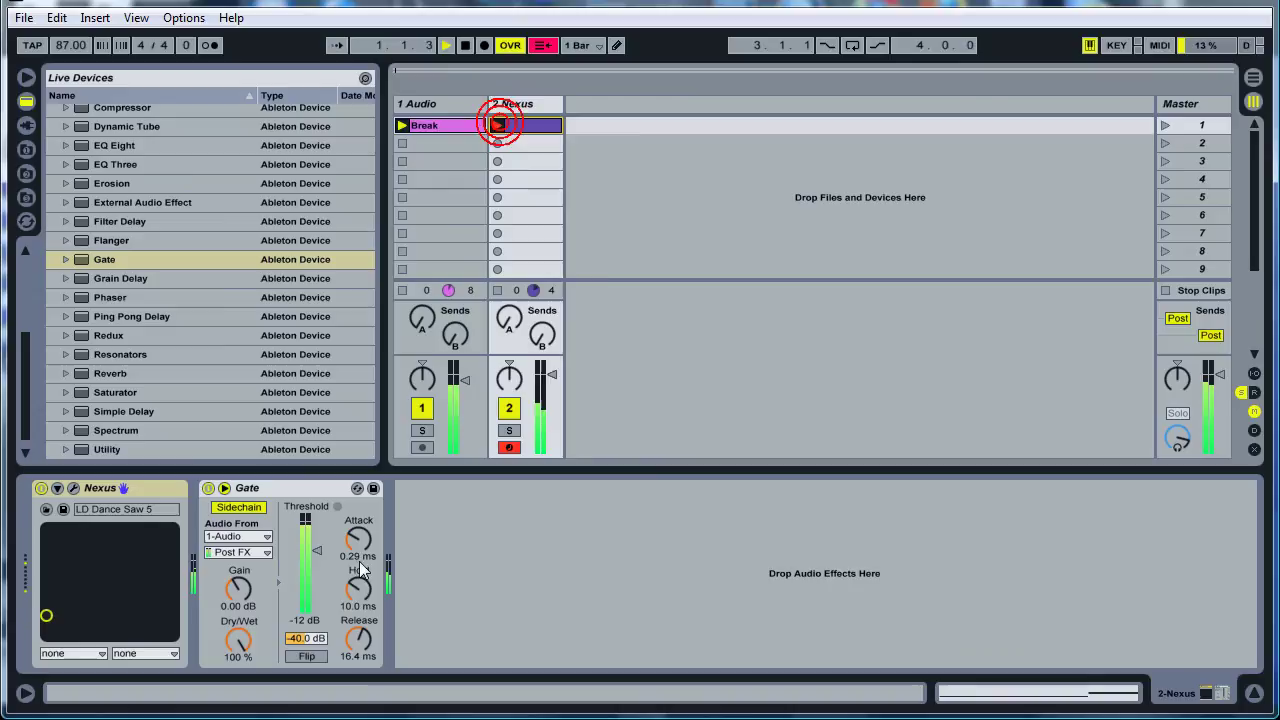
pyautogui.moveTo(358, 592)
pyautogui.mouseDown()
pyautogui.moveTo(358, 572)
pyautogui.moveTo(358, 588)
pyautogui.mouseUp()
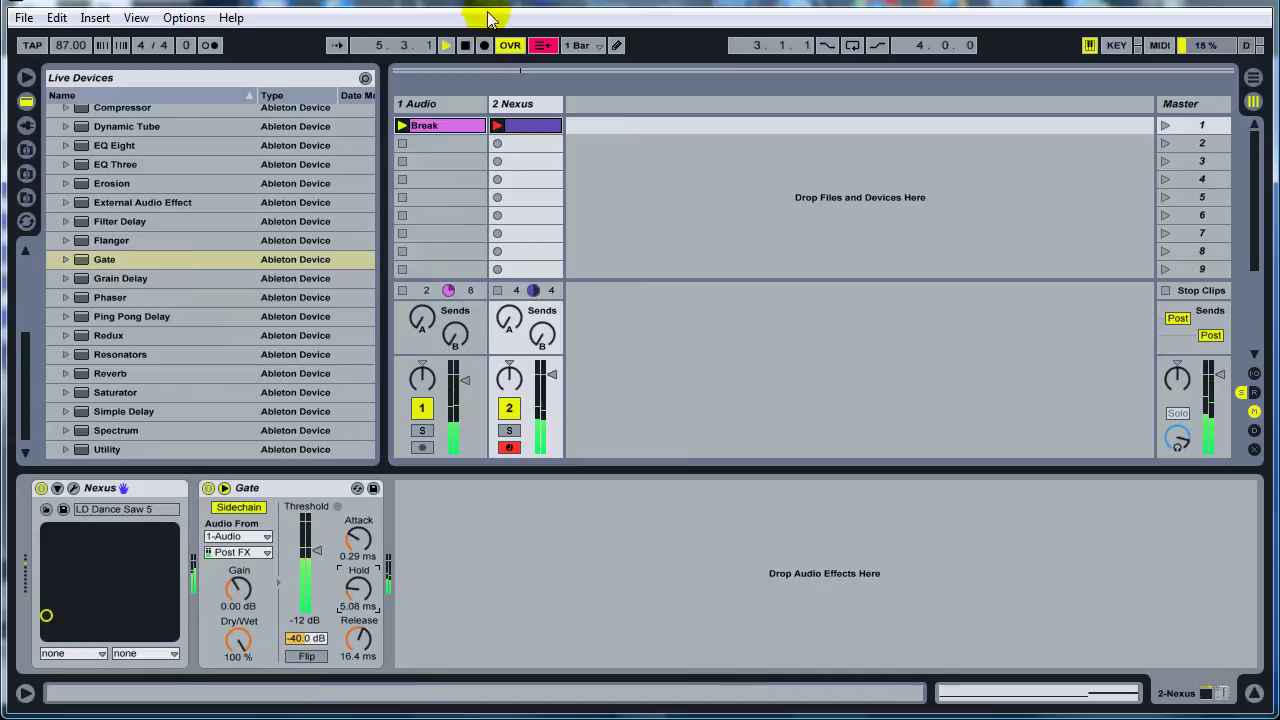
pyautogui.click(471, 45)
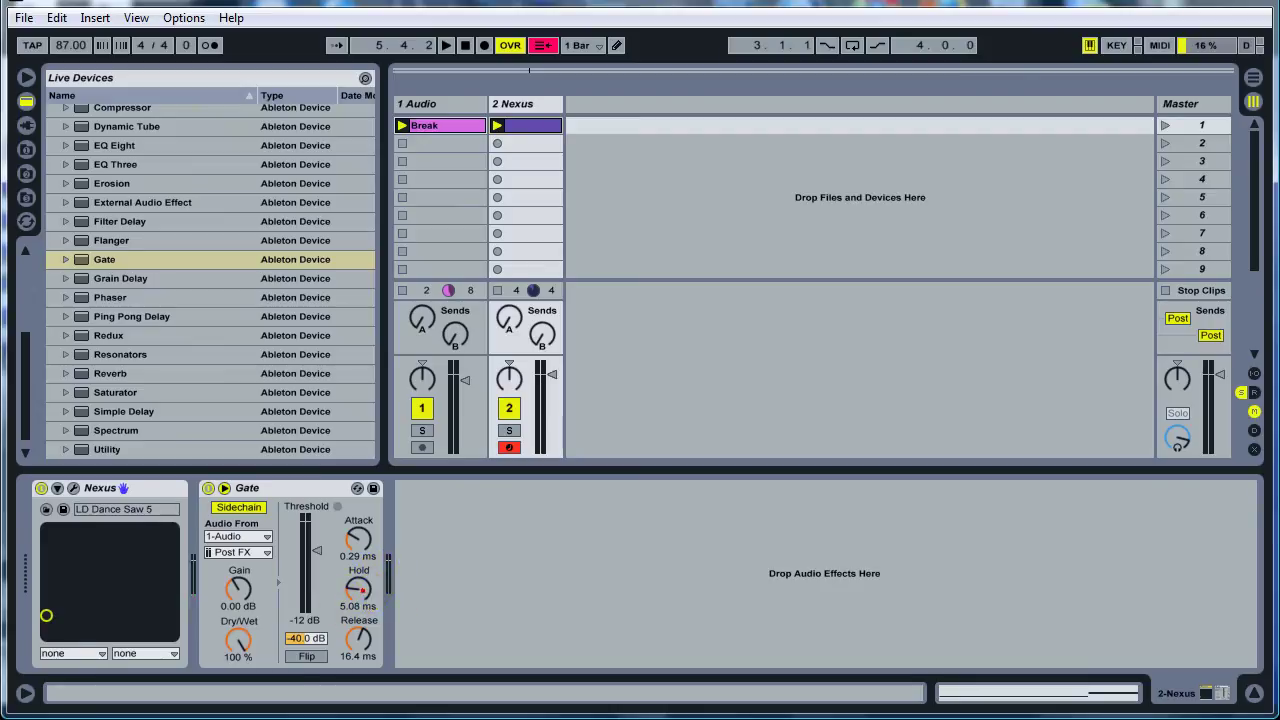
pyautogui.click(360, 590)
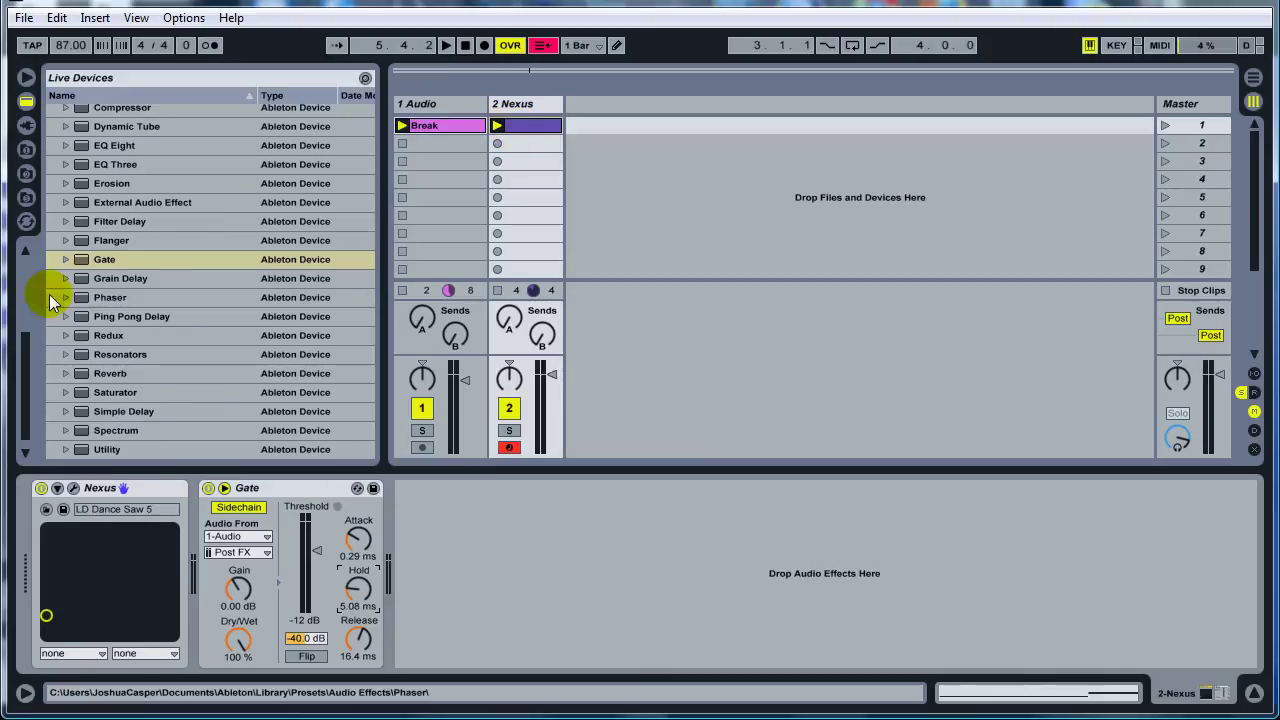
# Browse to the Reverb presets and close the Nexus synth window.
pyautogui.scroll(-1, 81, 245)
pyautogui.click(63, 240)
pyautogui.scroll(3, 77, 251)
pyautogui.scroll(-3, 115, 208)
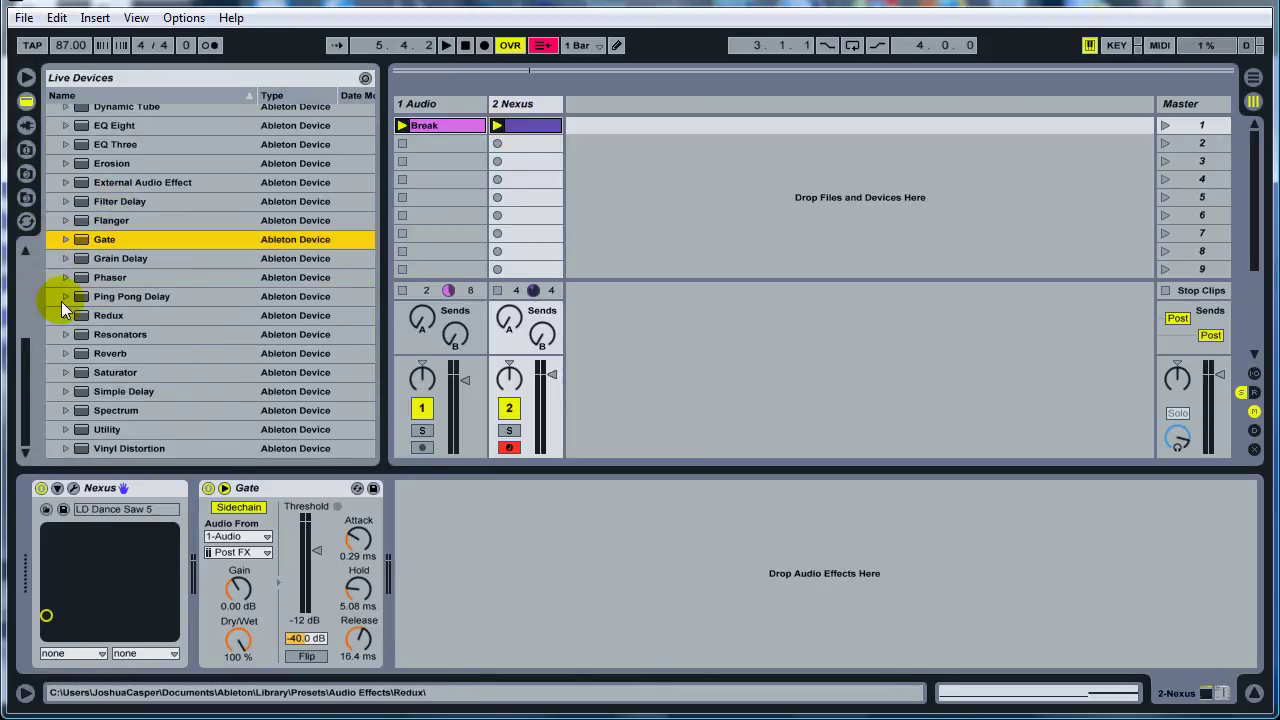
pyautogui.click(65, 354)
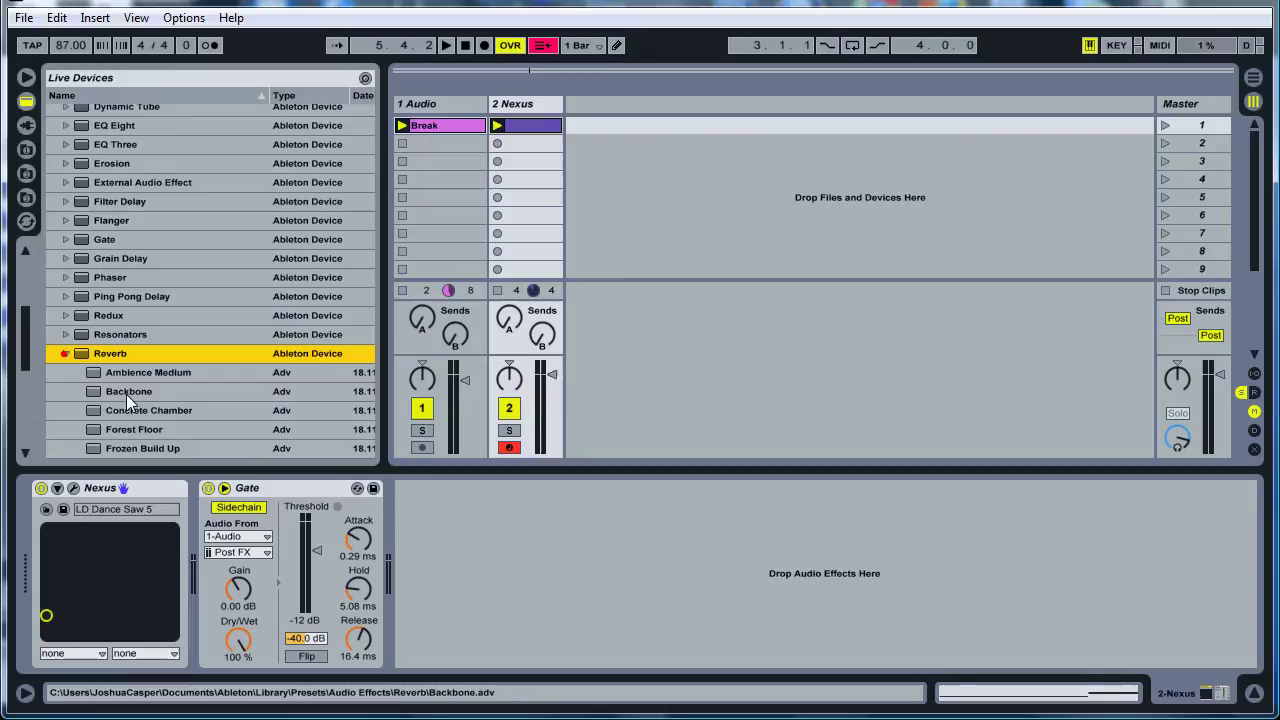
pyautogui.click(146, 491)
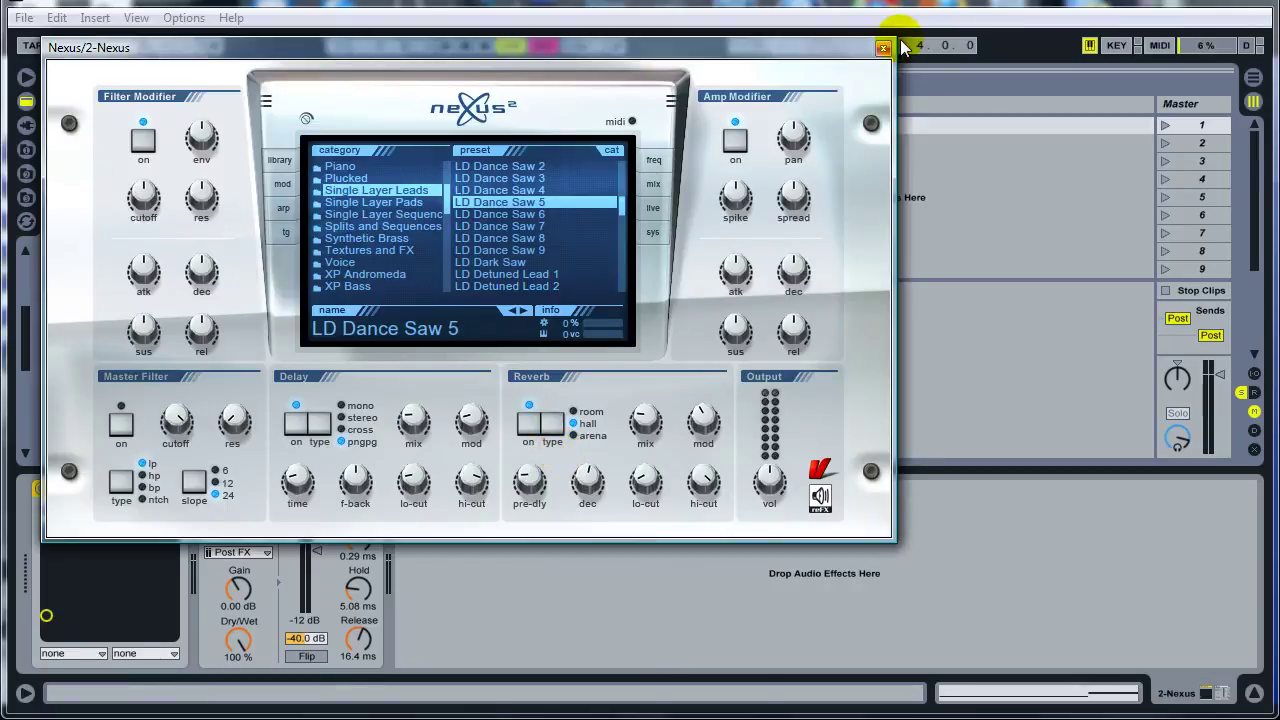
pyautogui.click(883, 47)
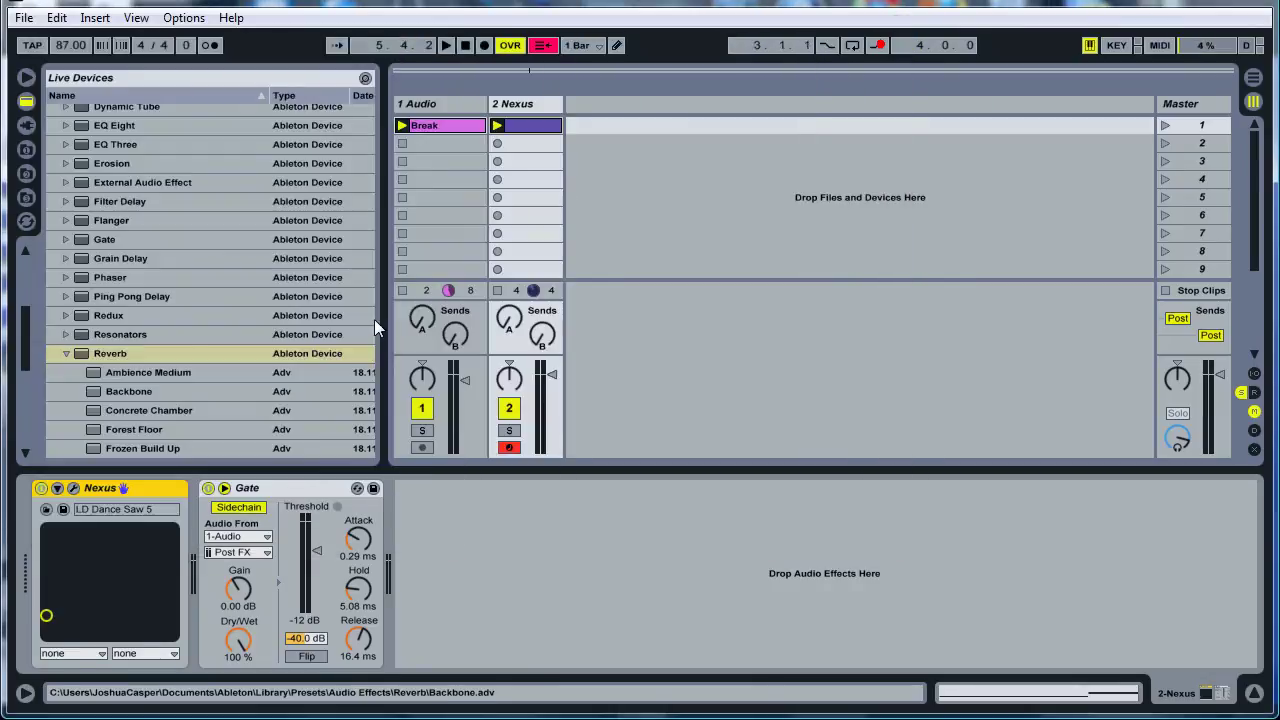
# Try Concrete Chamber after the Gate, delete it, and add Forest Floor instead.
pyautogui.click(278, 487)
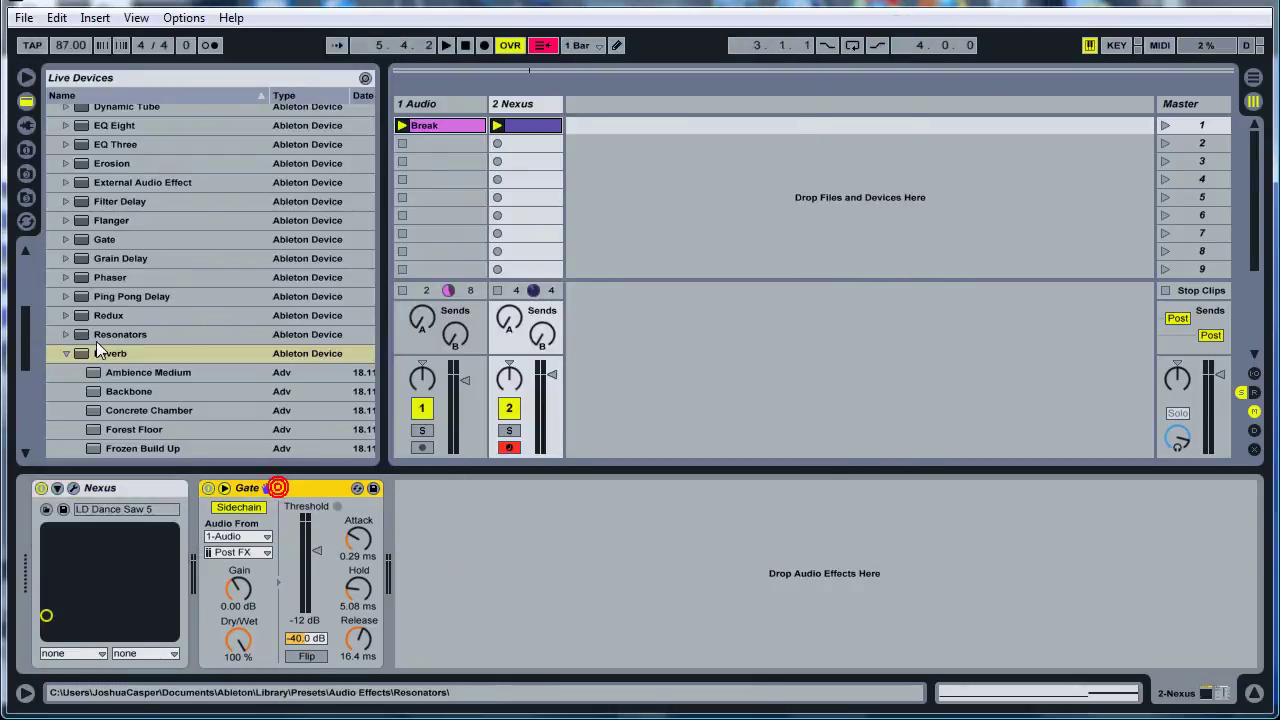
pyautogui.doubleClick(109, 413)
pyautogui.click(772, 485)
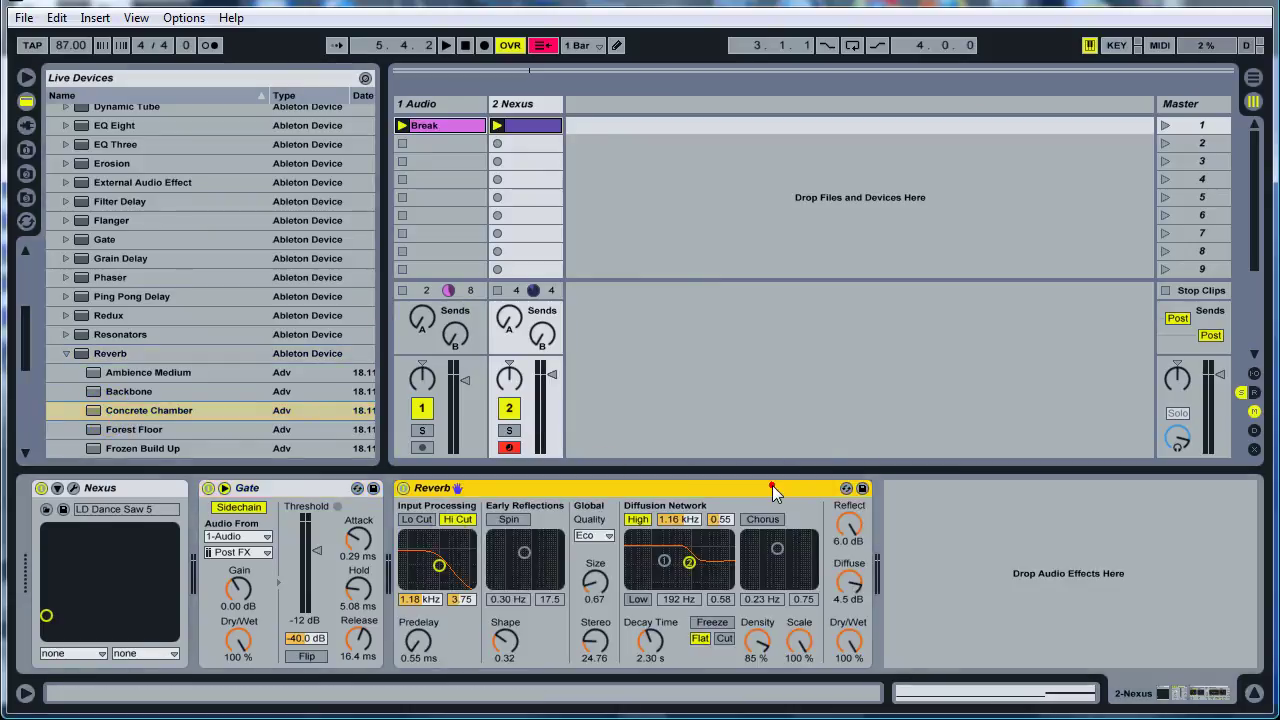
pyautogui.press('Delete')
pyautogui.scroll(-1, 125, 436)
pyautogui.click(114, 395)
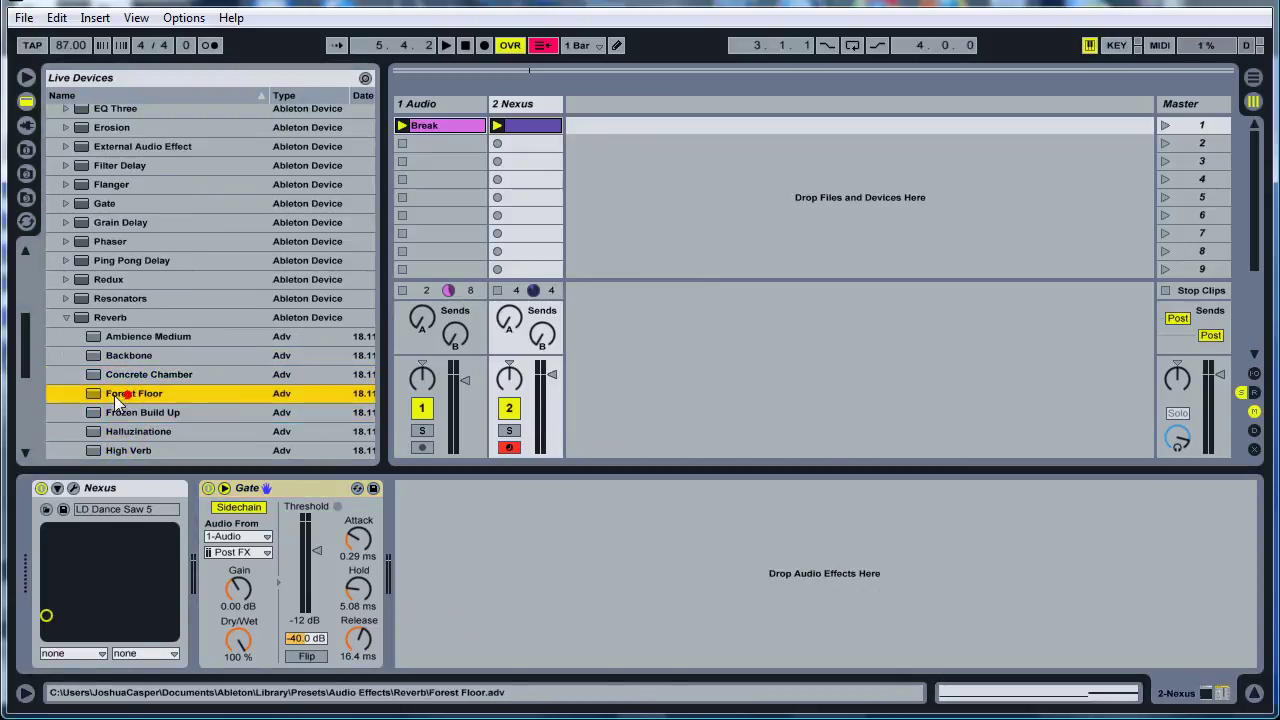
pyautogui.moveTo(103, 392); pyautogui.dragTo(544, 565)
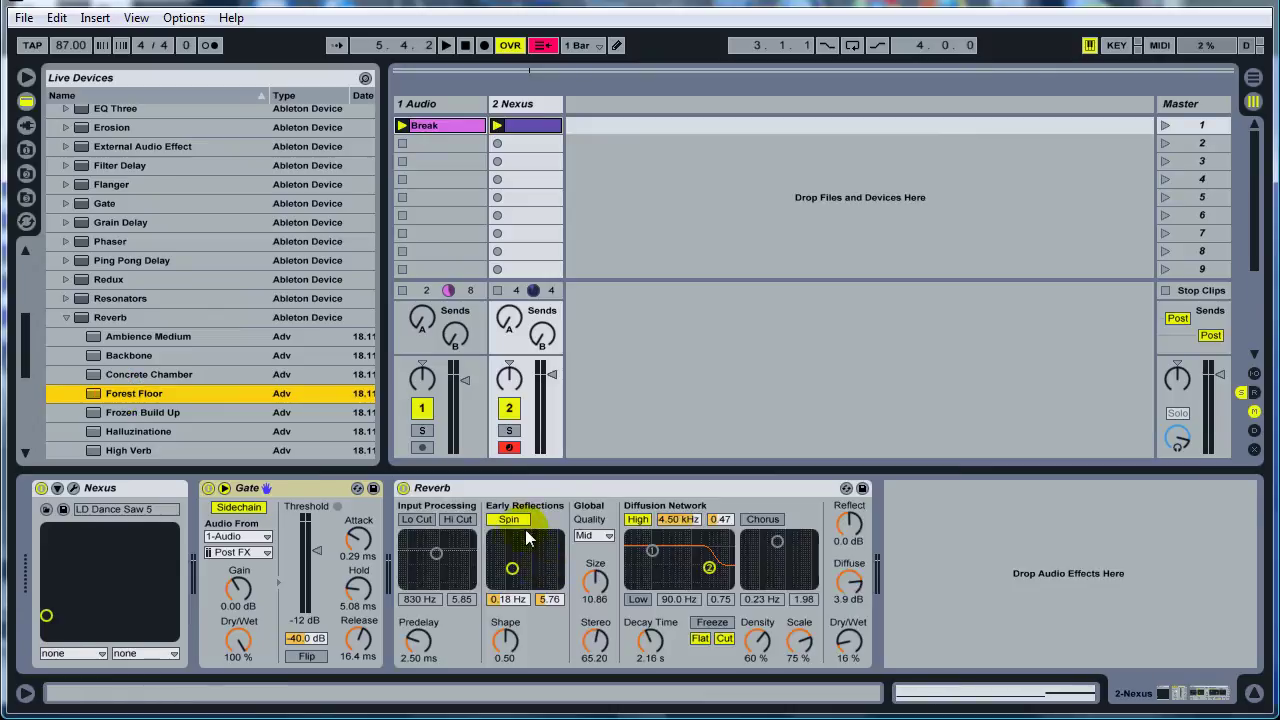
# Play the Nexus clip and raise the Gate's hold to 6.05 ms.
pyautogui.click(497, 126)
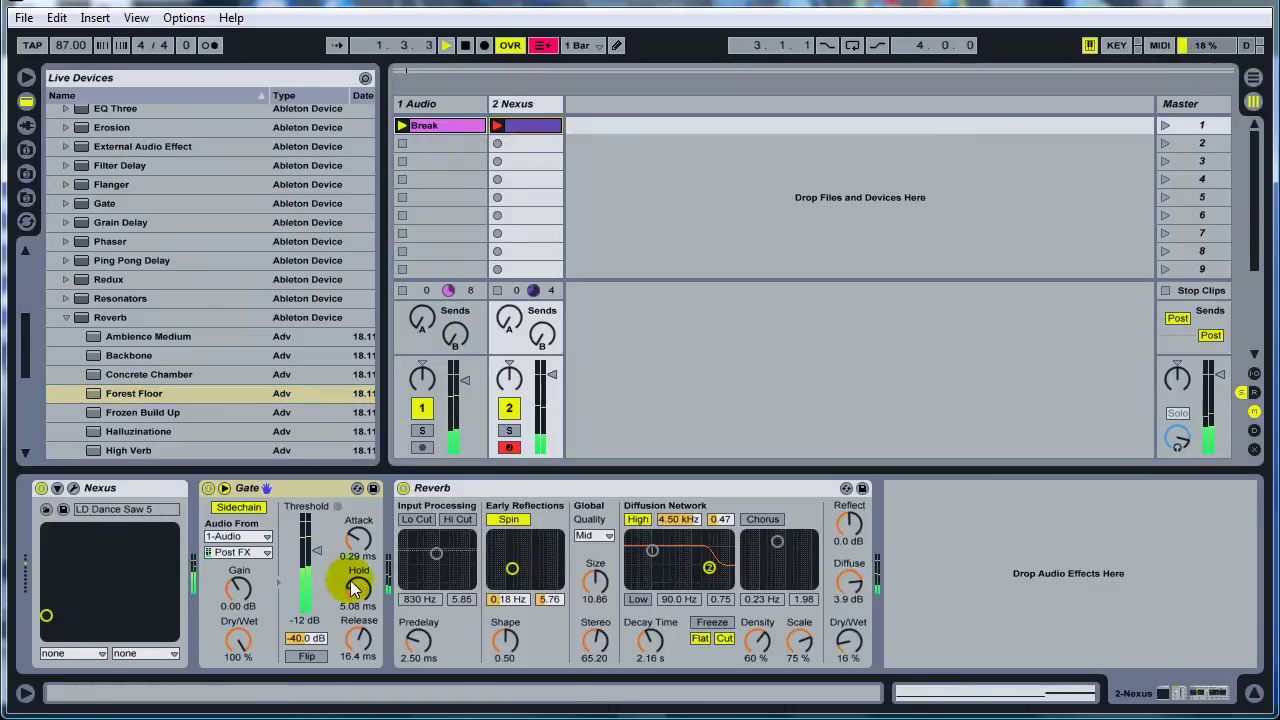
pyautogui.moveTo(376, 605)
pyautogui.mouseDown()
pyautogui.moveTo(376, 570)
pyautogui.moveTo(376, 630)
pyautogui.mouseUp()
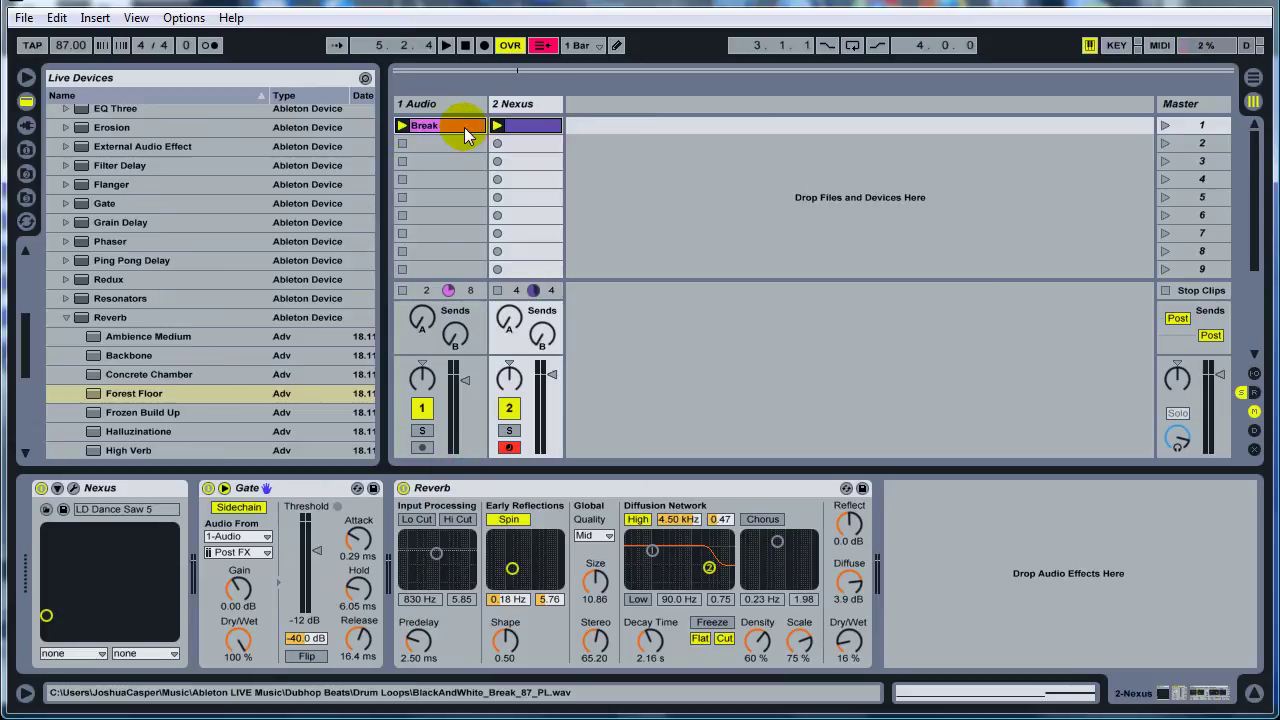
# Preview breaks in BT Bonus Samples > Breakz from the Nu Skool > Breakz, placing 120 Daft Junk in slot 2.
pyautogui.click(27, 197)
pyautogui.scroll(-1, 128, 218)
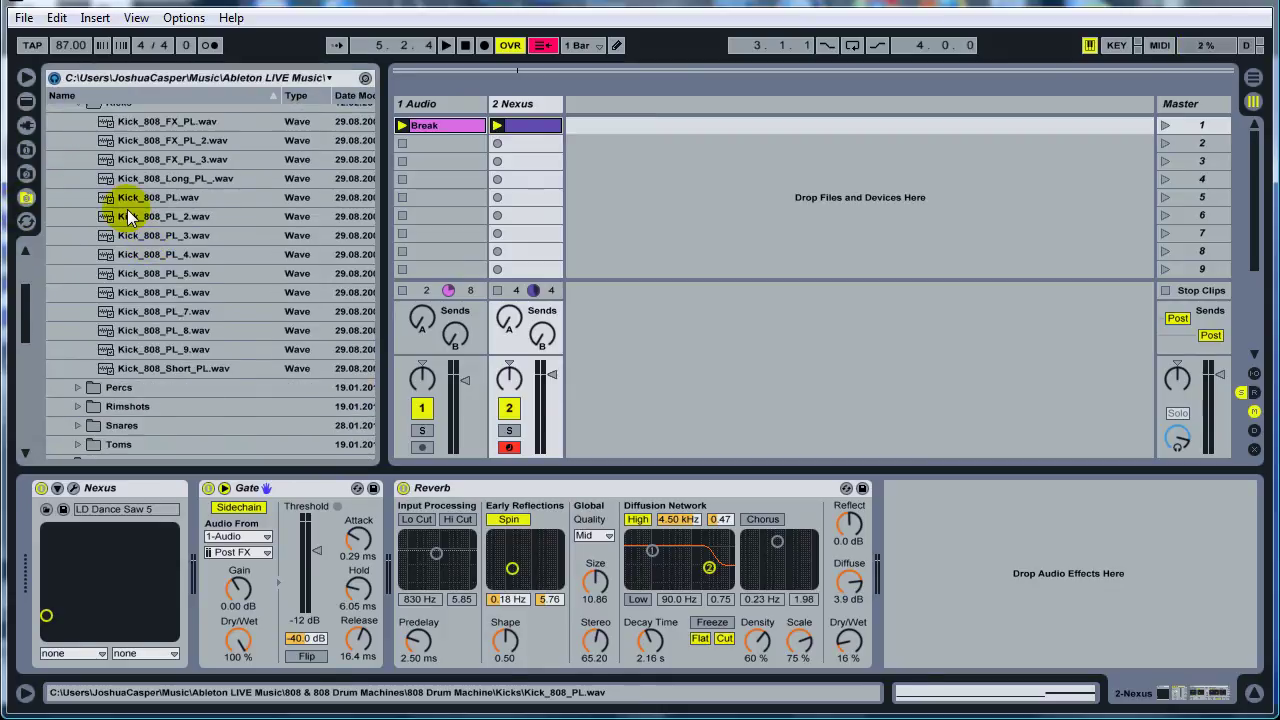
pyautogui.scroll(2, 128, 218)
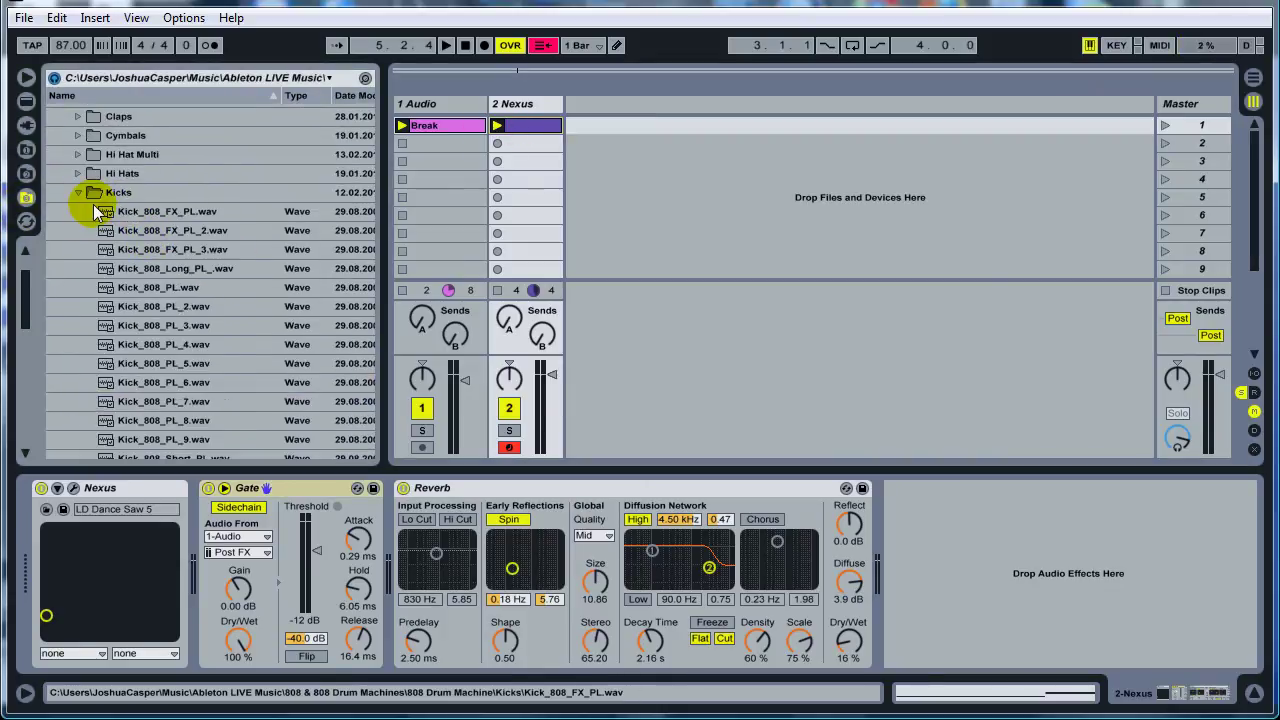
pyautogui.click(78, 192)
pyautogui.scroll(-1, 57, 300)
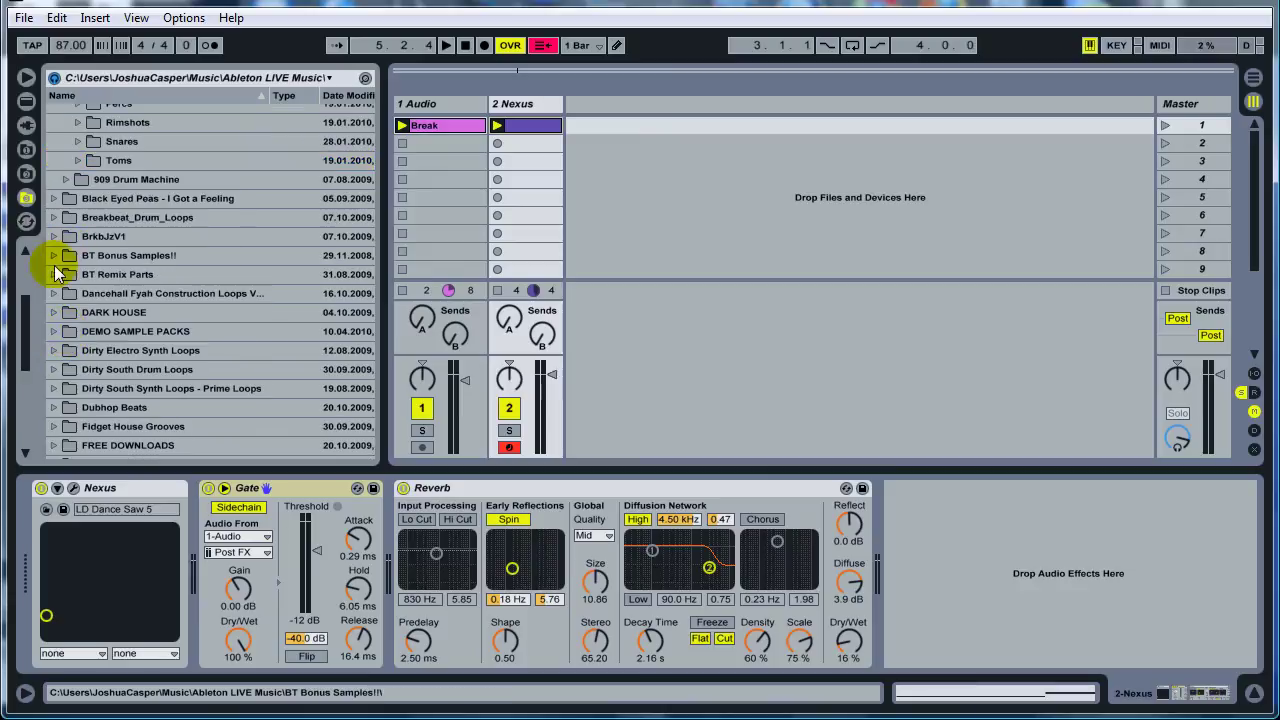
pyautogui.click(53, 256)
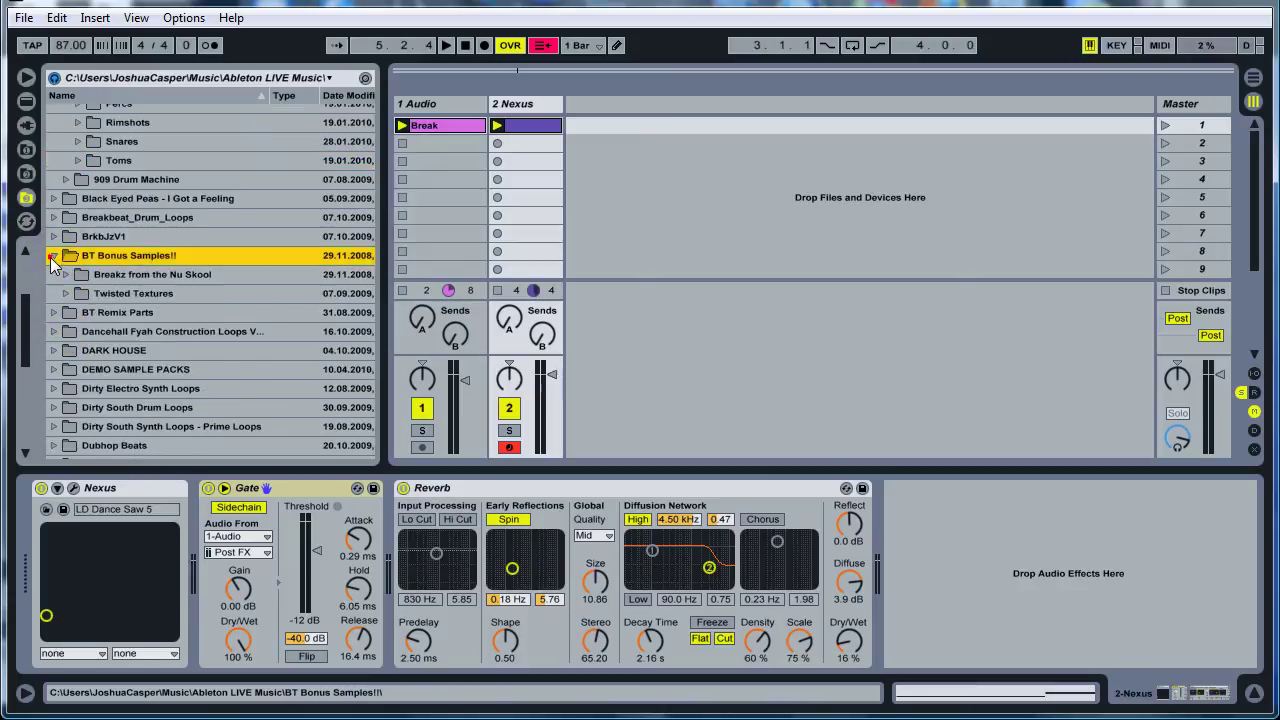
pyautogui.click(66, 274)
pyautogui.click(78, 312)
pyautogui.click(120, 346)
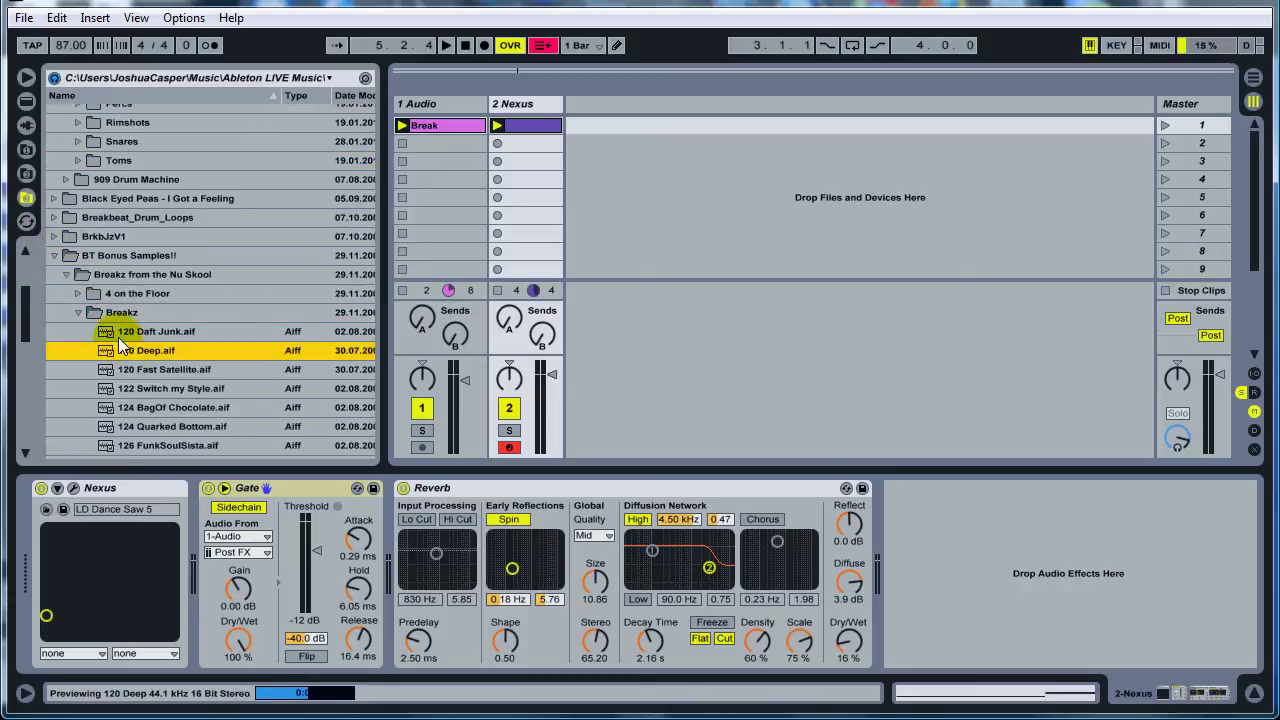
pyautogui.click(122, 333)
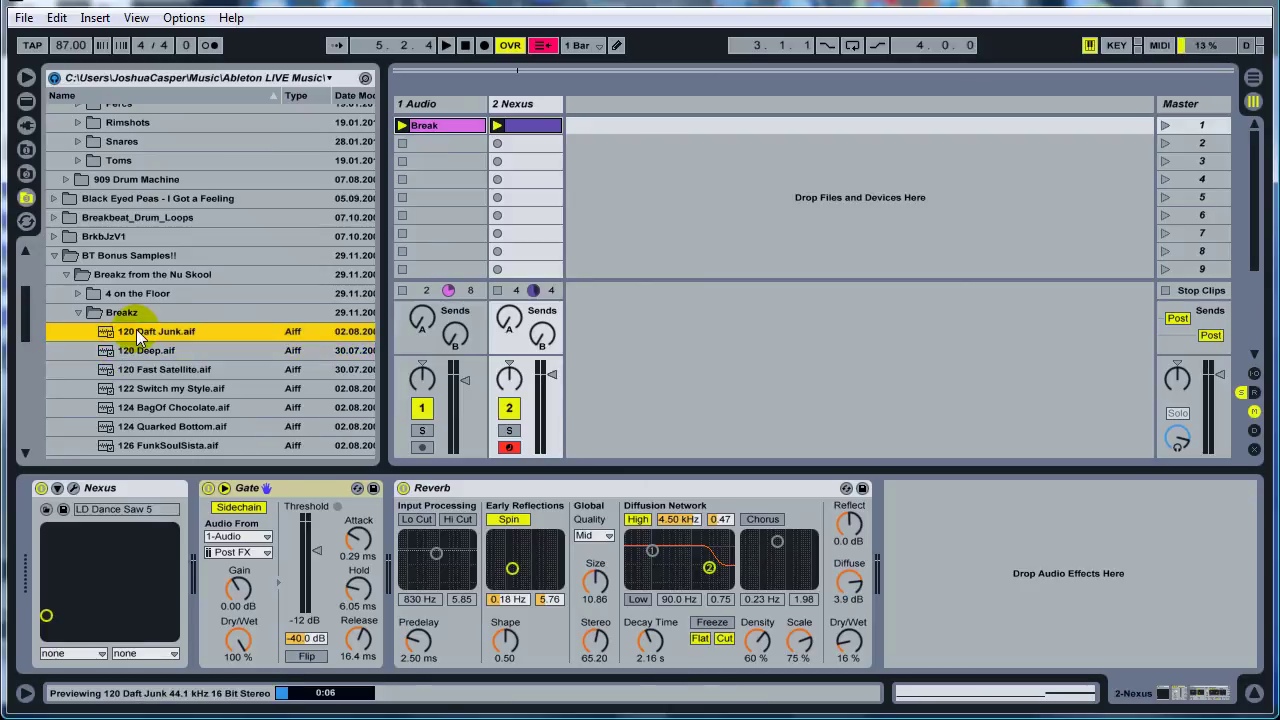
pyautogui.moveTo(136, 329); pyautogui.dragTo(426, 142)
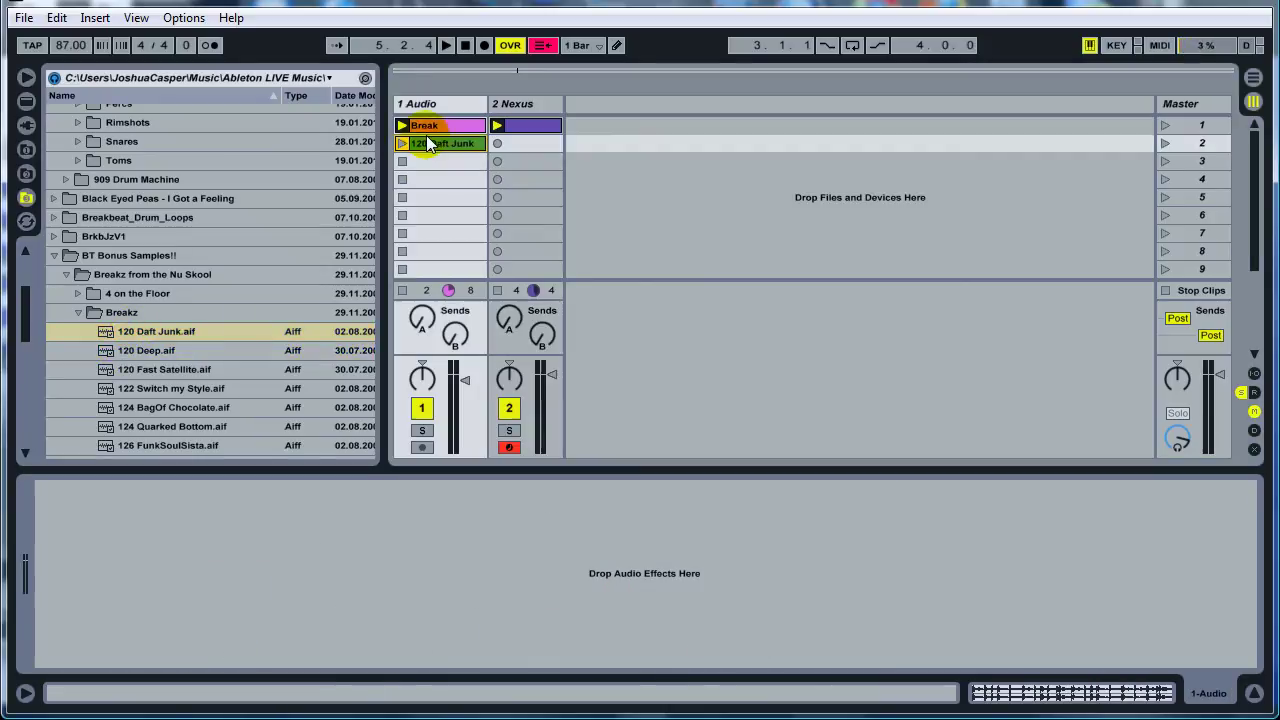
# Play the Nexus lead clip together with the 120 Daft Junk break, then stop playback.
pyautogui.click(496, 125)
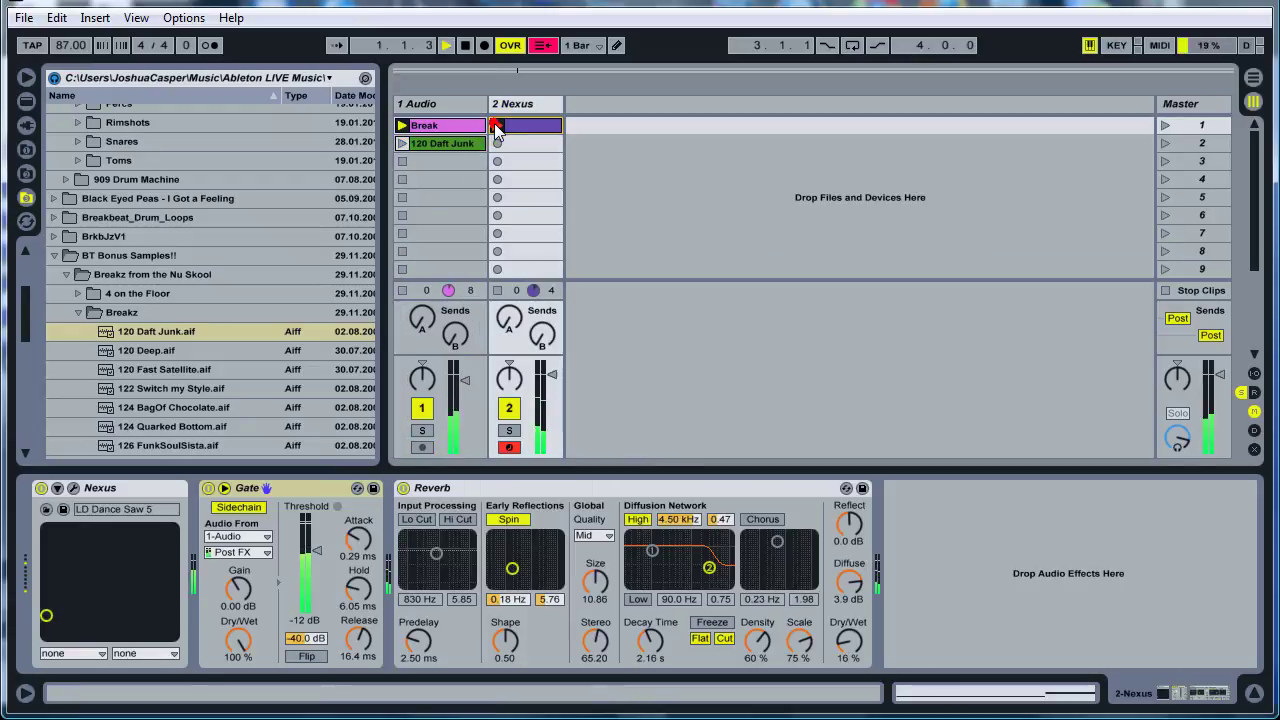
pyautogui.click(402, 144)
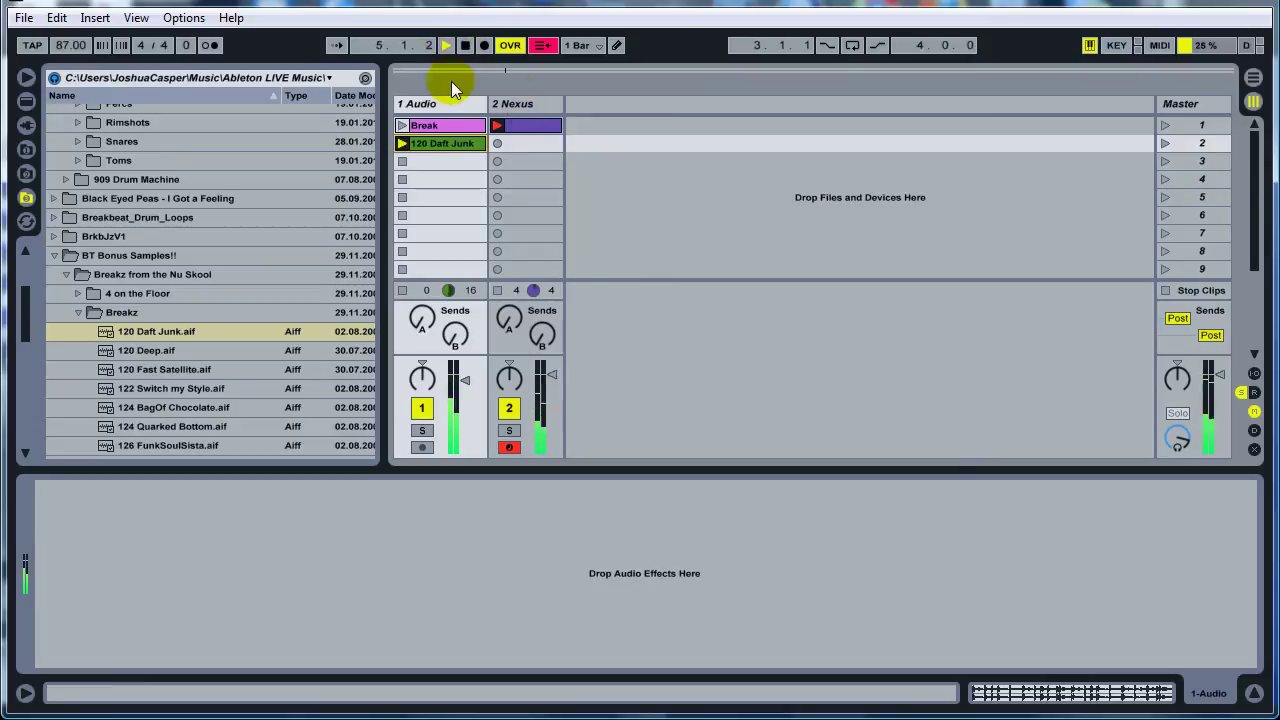
pyautogui.click(465, 46)
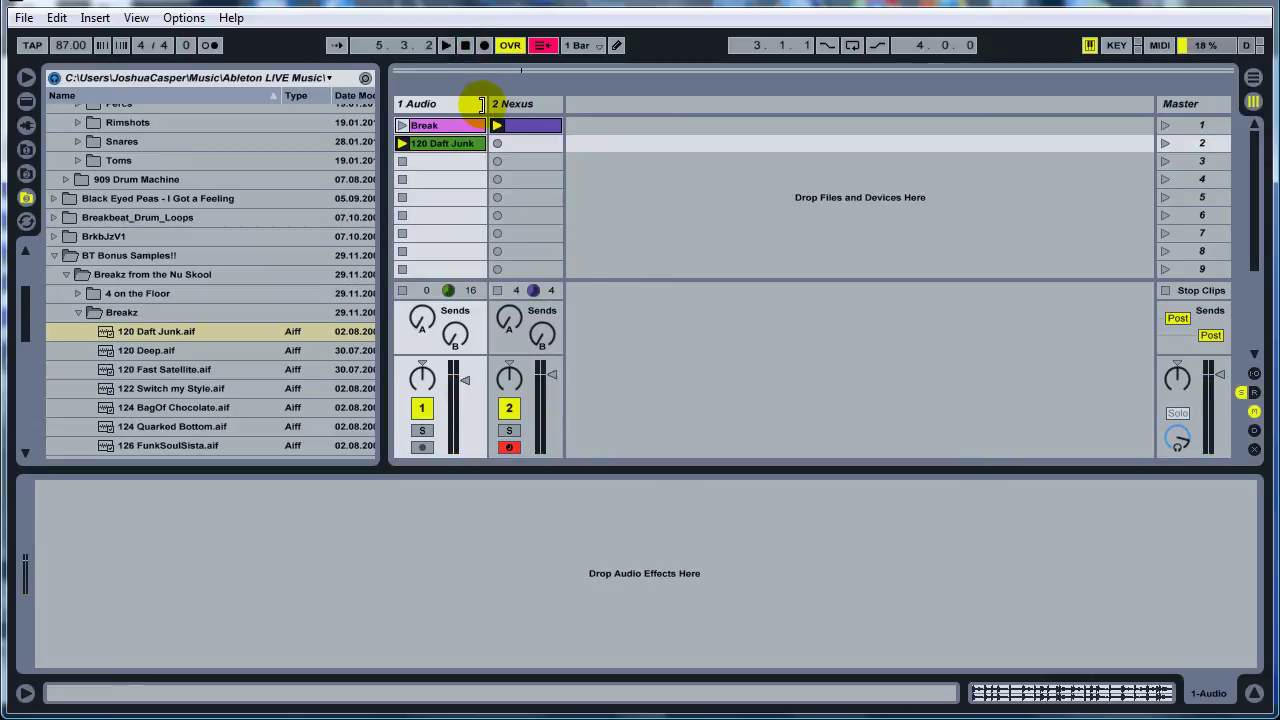
# Widen the 1 Audio track column, keeping the Nexus track's devices shown.
pyautogui.click(465, 152)
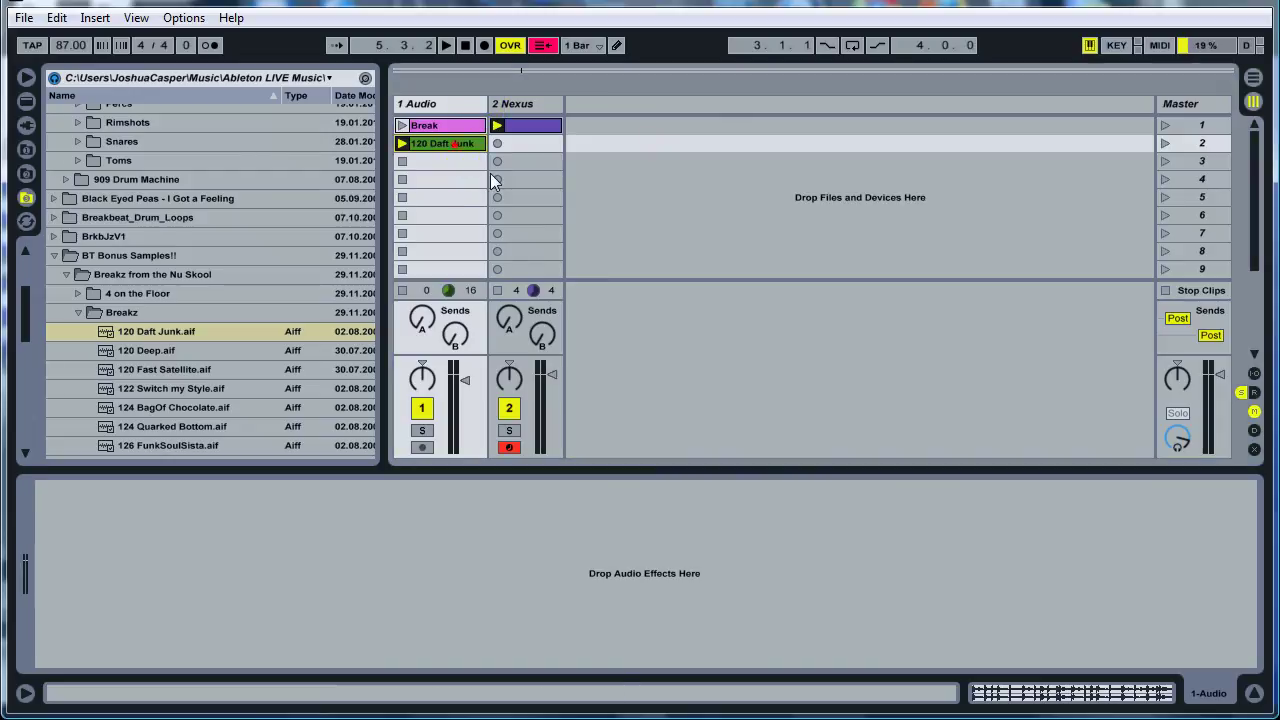
pyautogui.click(523, 129)
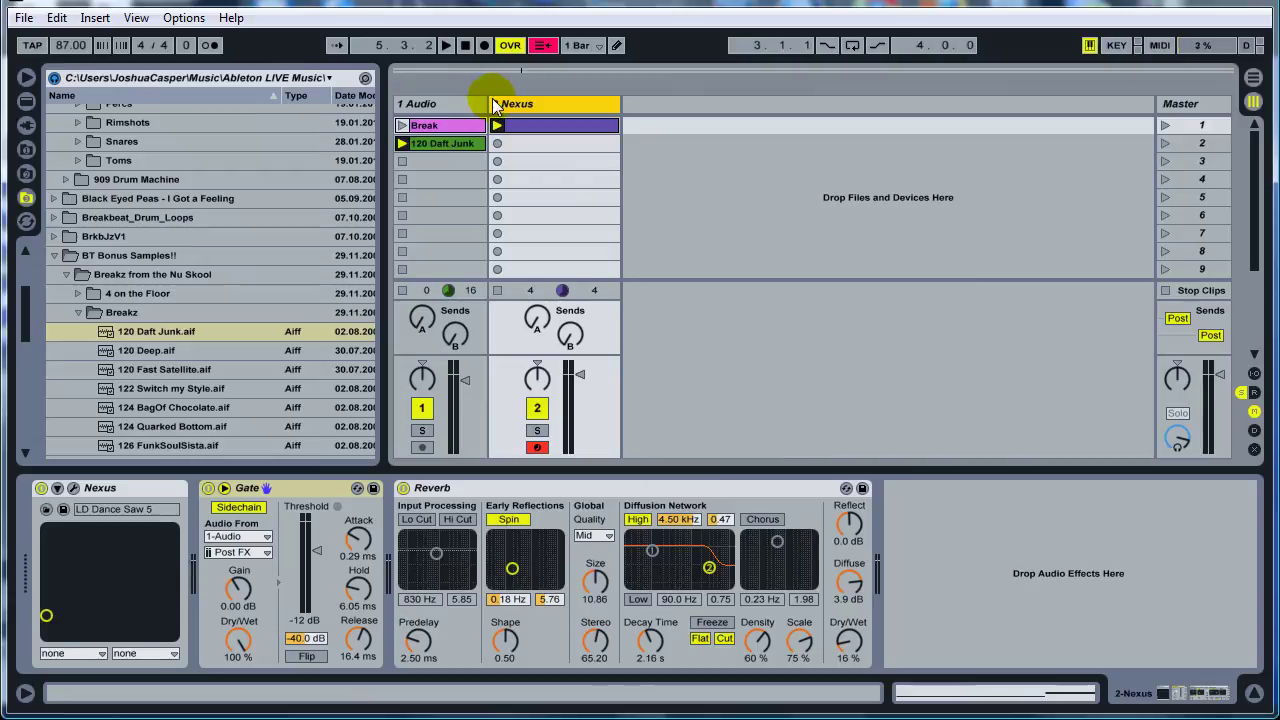
pyautogui.moveTo(490, 104); pyautogui.dragTo(526, 104)
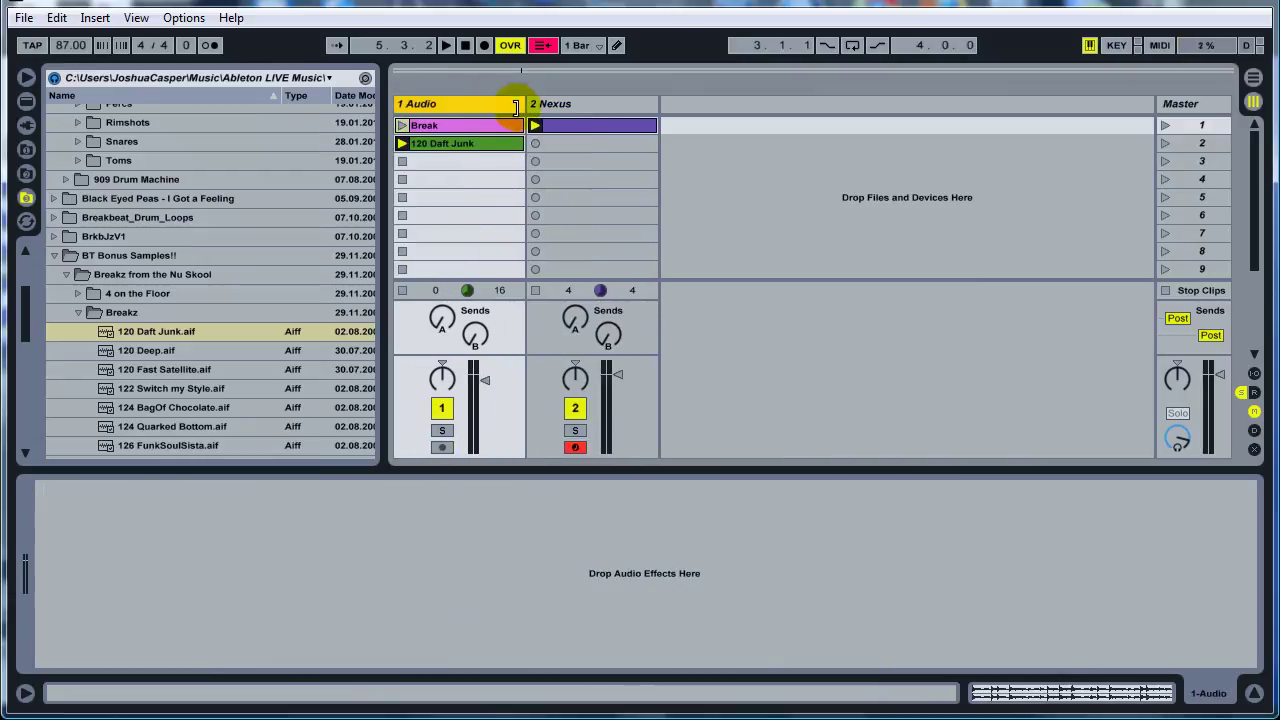
pyautogui.click(460, 143)
pyautogui.click(561, 124)
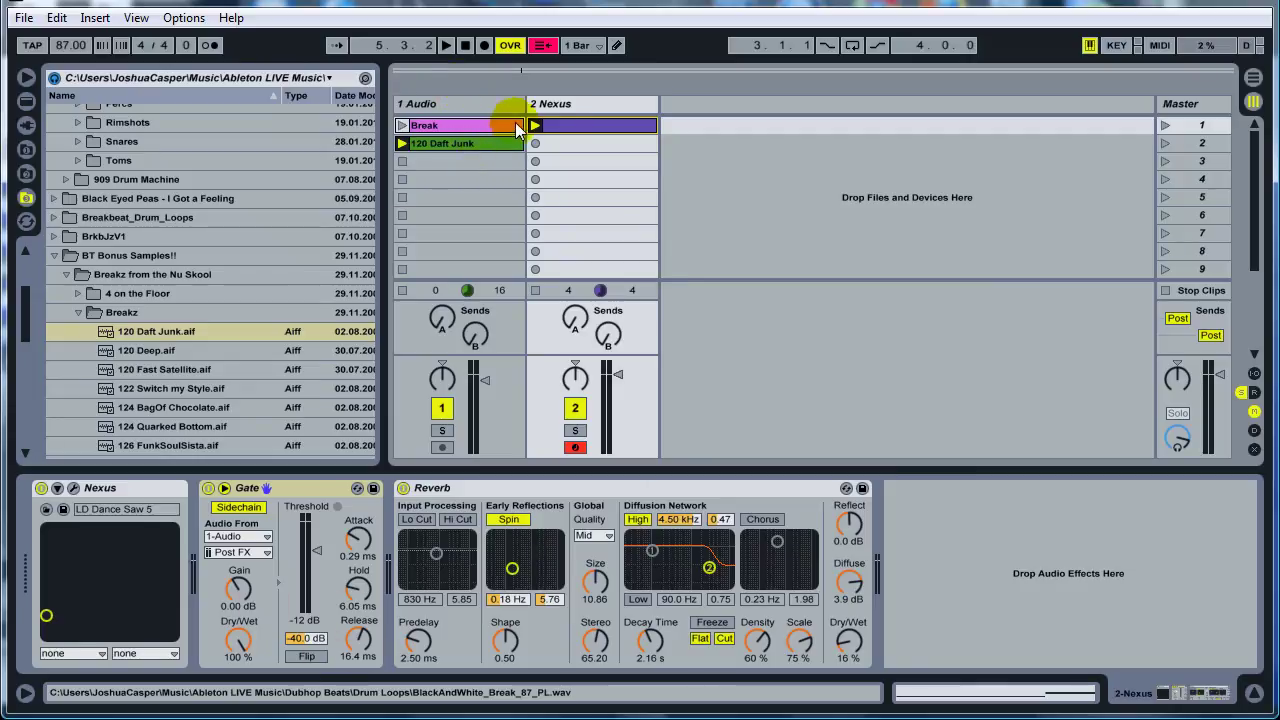
# Rework the Nexus clip into one-beat notes G3, A3, A#3, A3 and launch it.
pyautogui.click(565, 125)
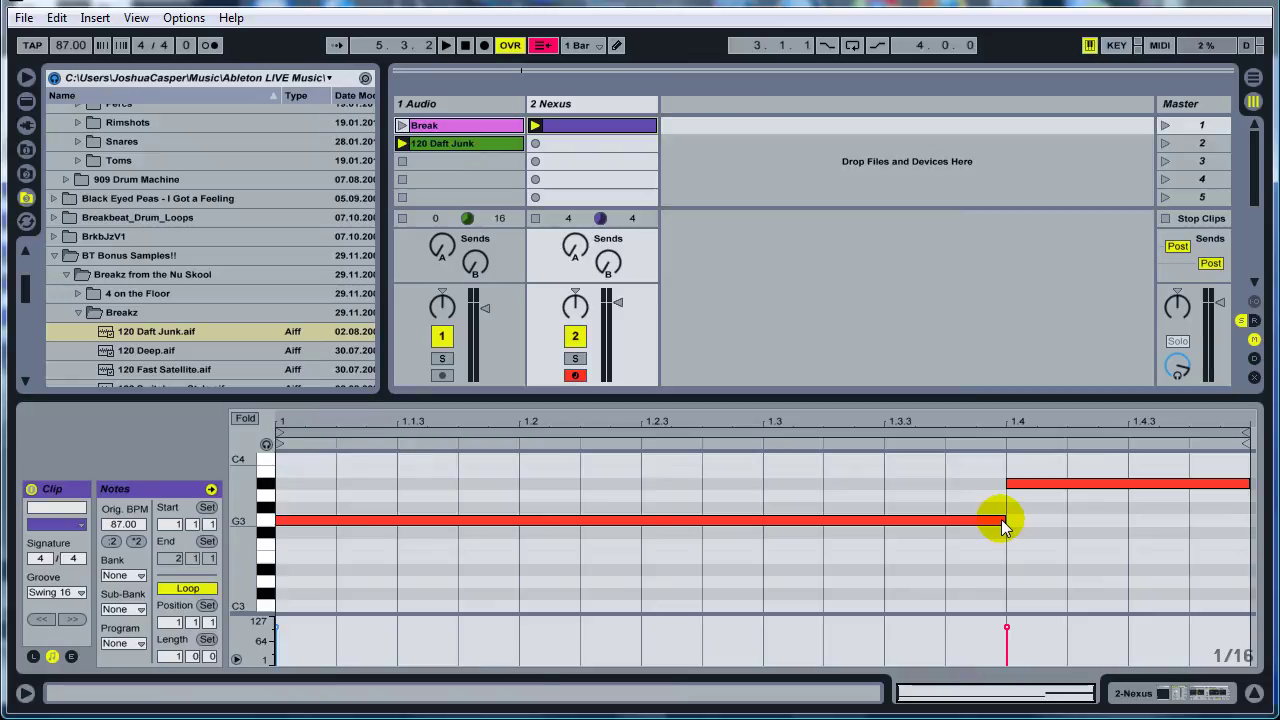
pyautogui.moveTo(1006, 518); pyautogui.dragTo(939, 480)
pyautogui.moveTo(1049, 482); pyautogui.dragTo(1049, 494)
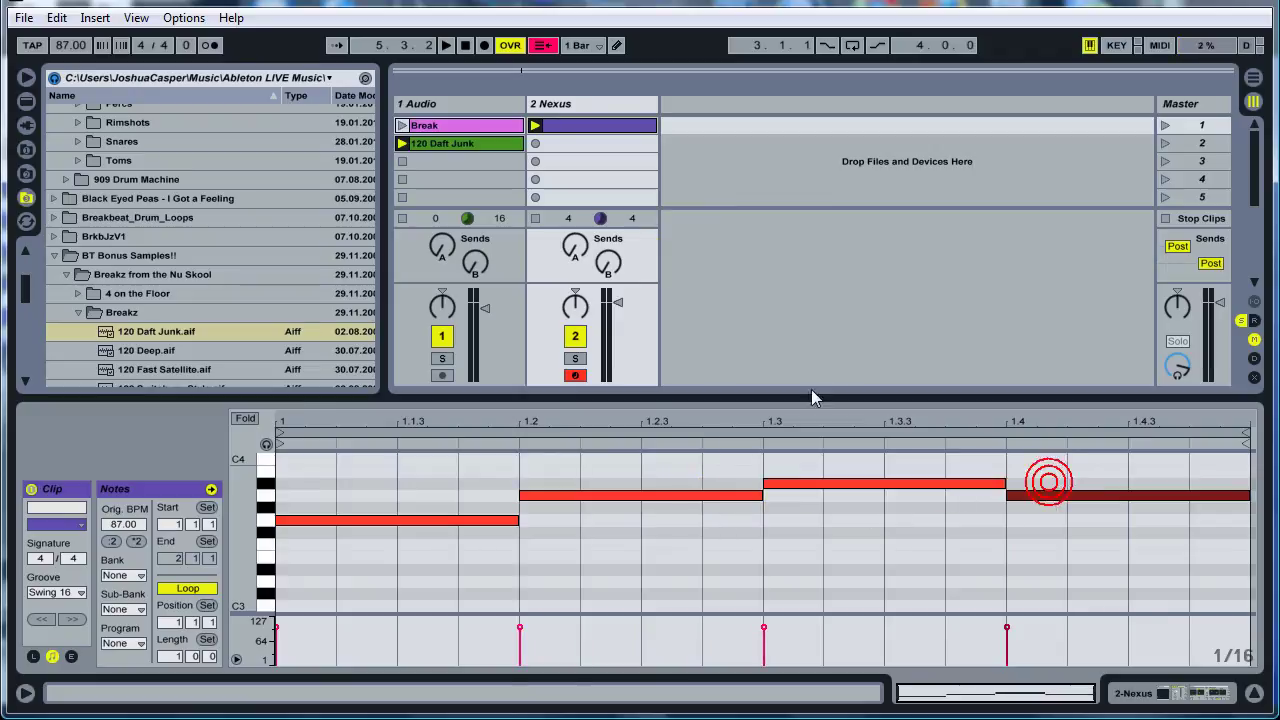
pyautogui.click(535, 125)
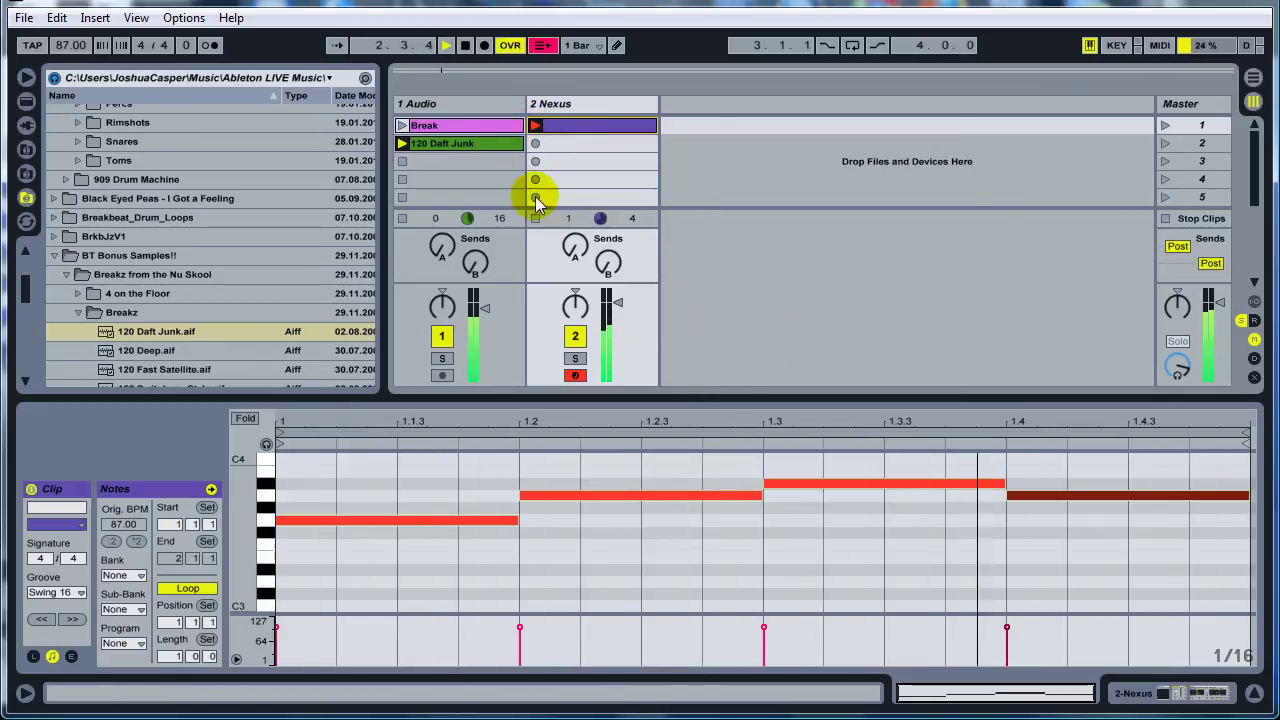
# Stop playback and lower the 1 Audio break track's fader to -4.00 dB.
pyautogui.click(466, 46)
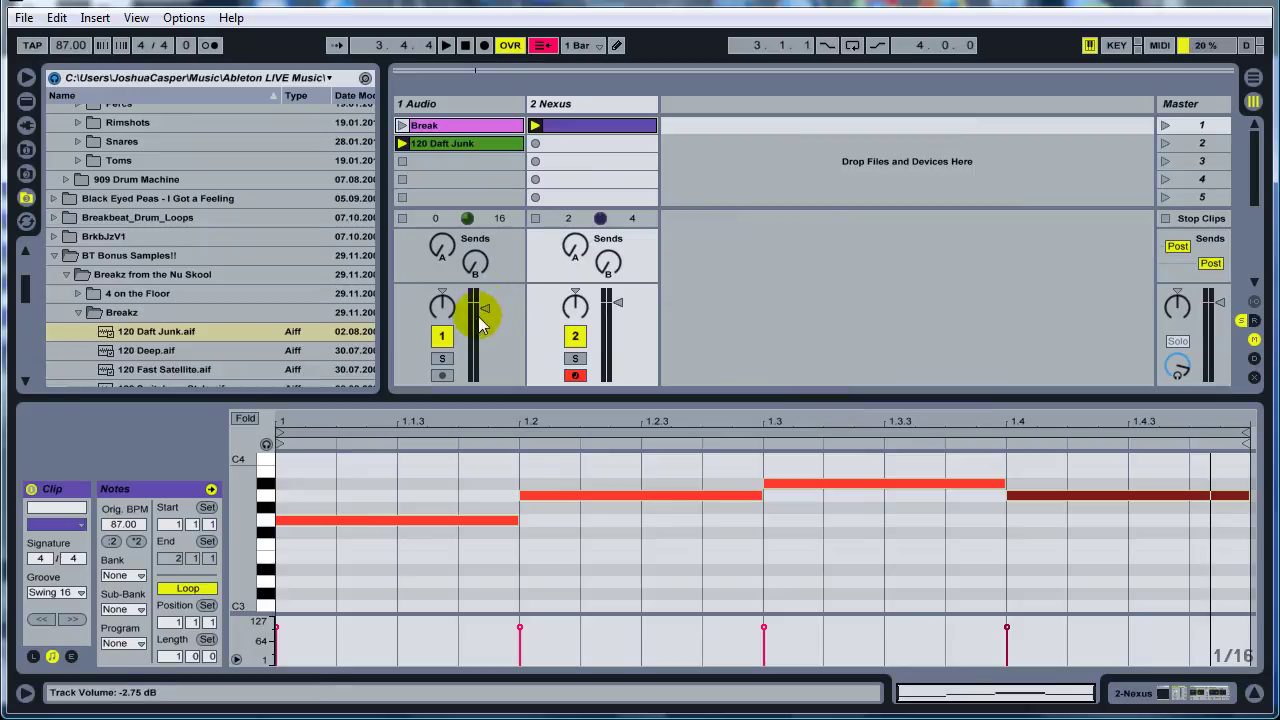
pyautogui.moveTo(492, 312); pyautogui.dragTo(487, 318)
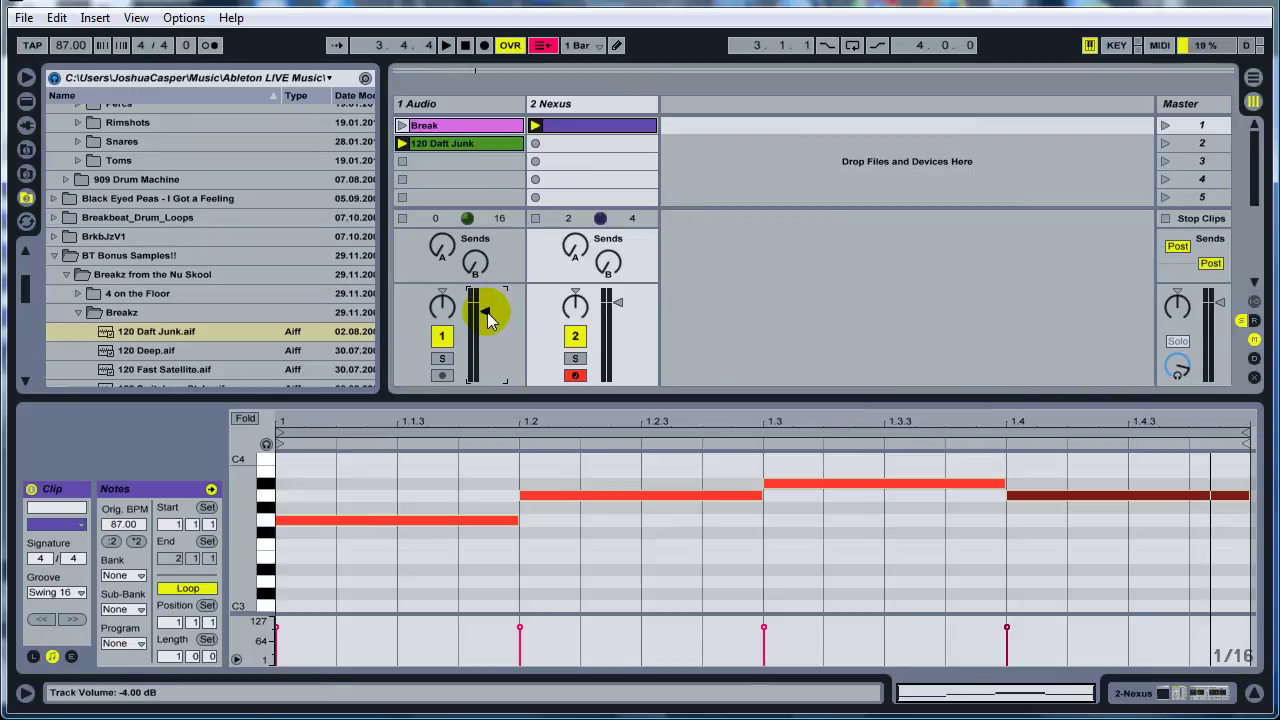